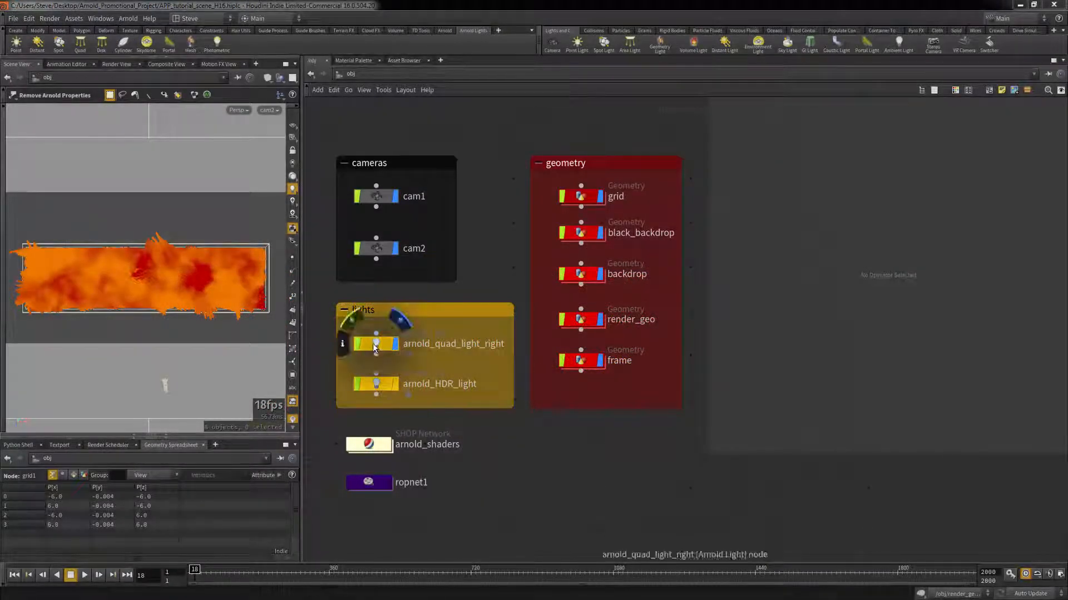
# Select arnold_quad_light_right and examine the available light types without changing the current one.
pyautogui.click(373, 344)
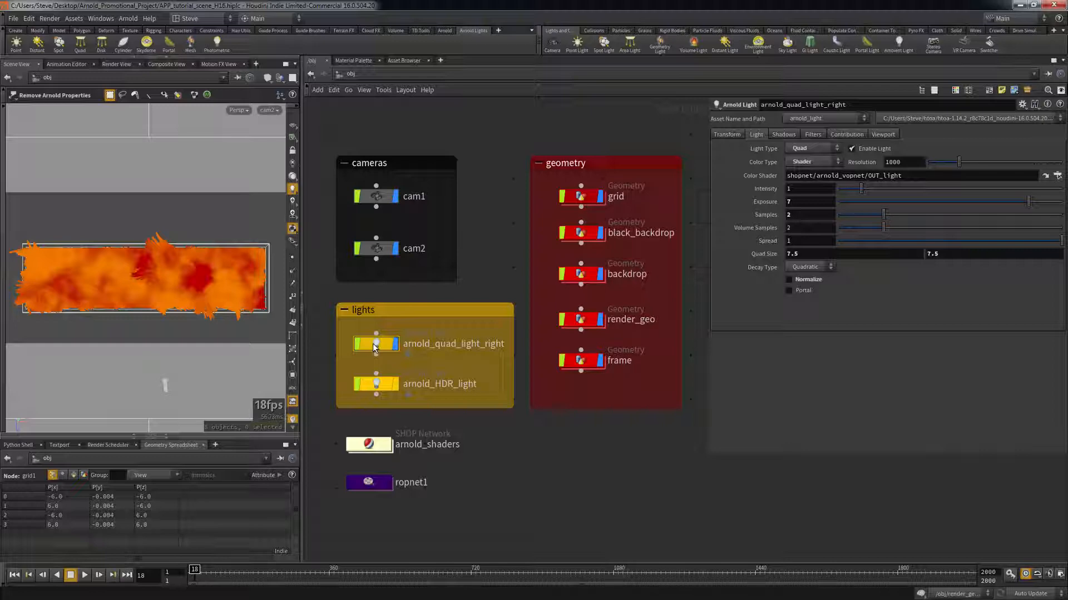
pyautogui.moveTo(373, 345)
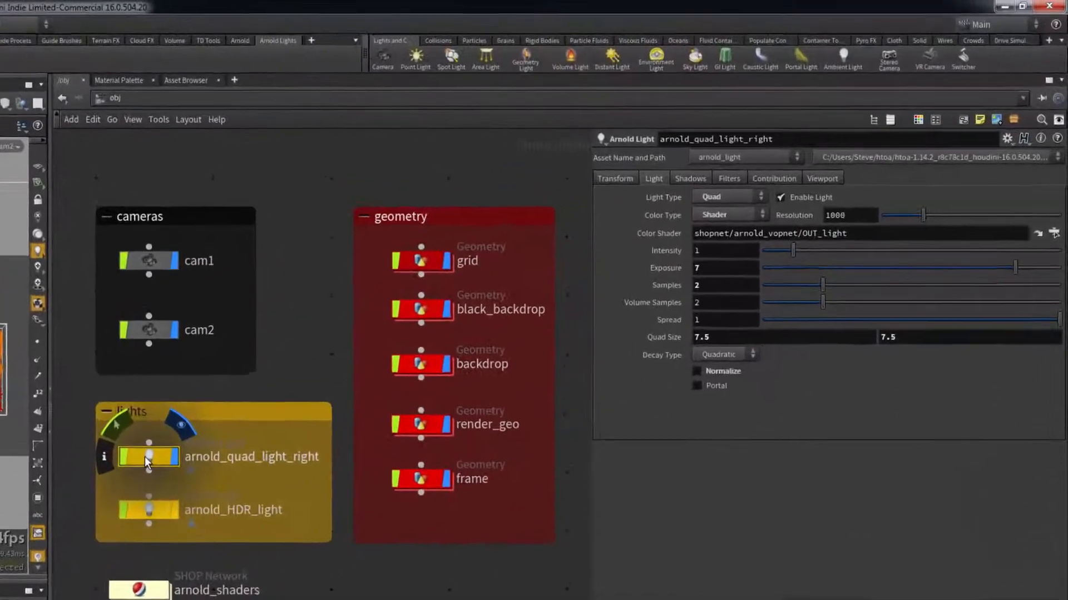
pyautogui.click(749, 201)
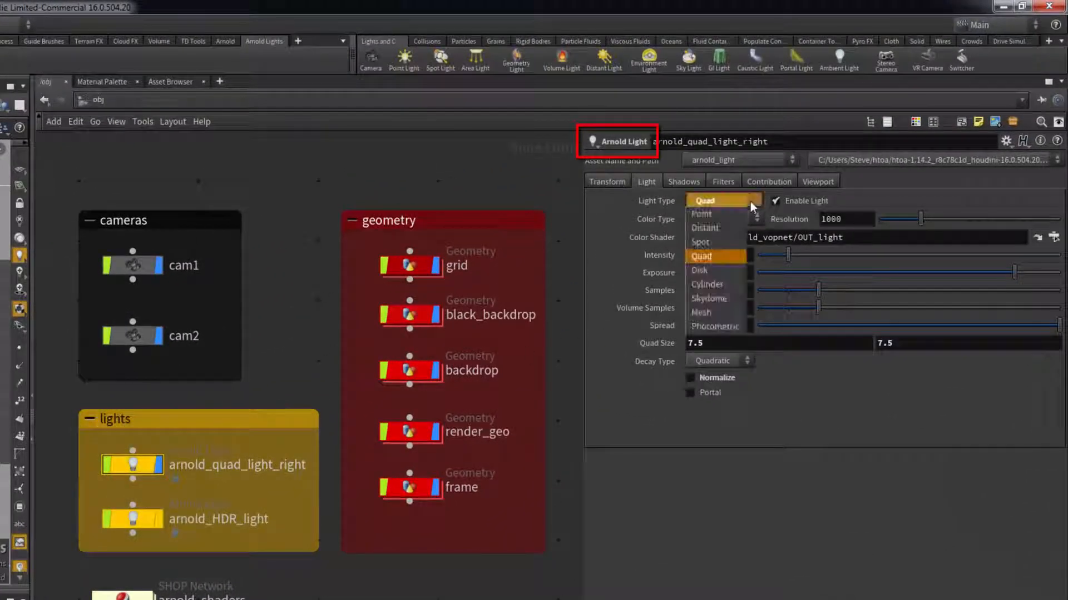
pyautogui.click(882, 195)
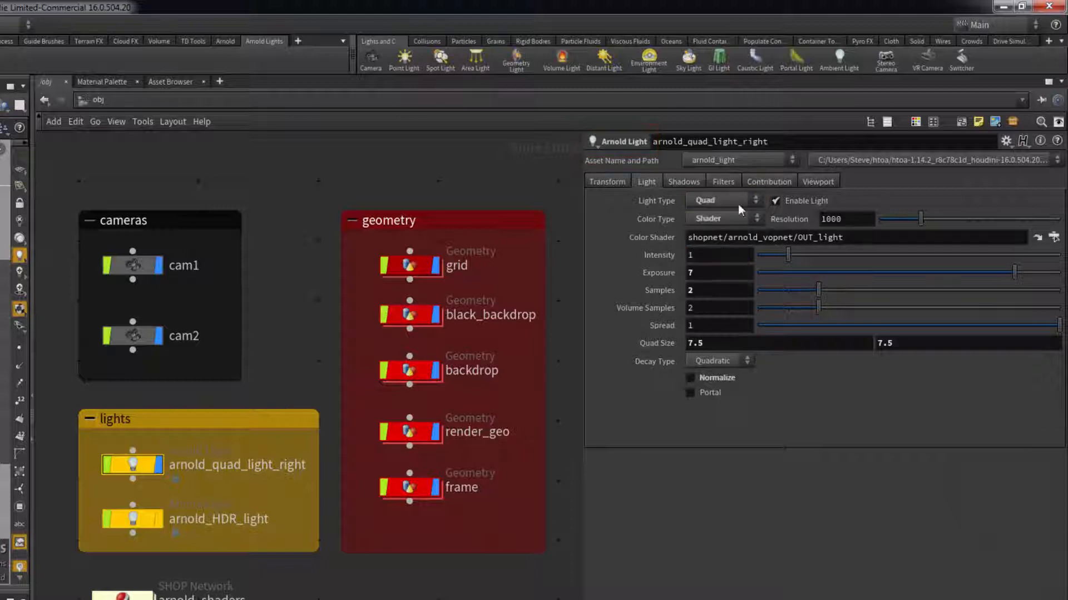
# Select cam1 and examine its default render and view parameters.
pyautogui.click(129, 262)
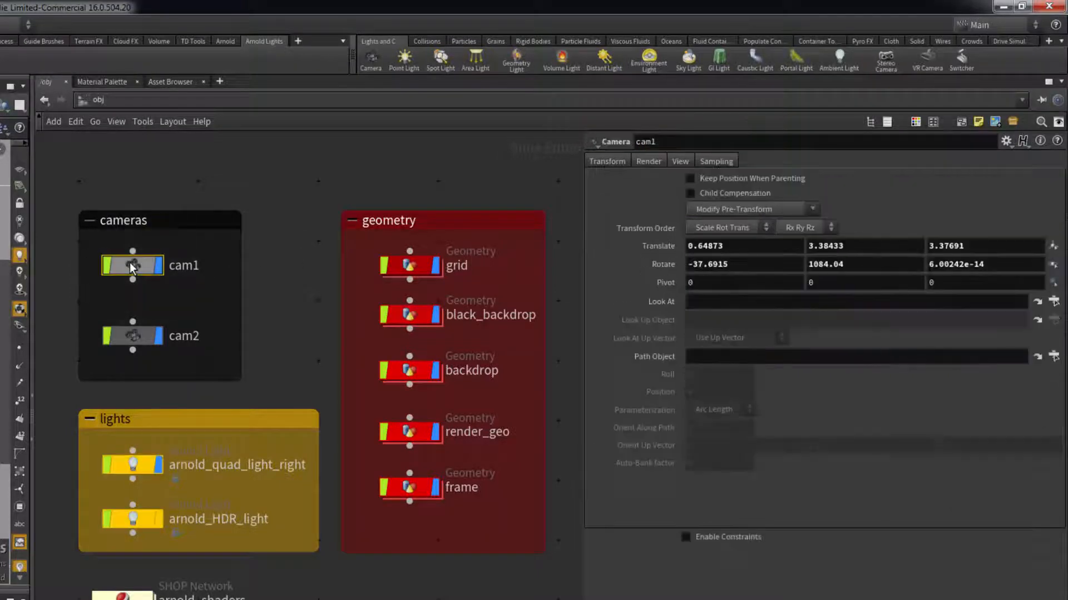
pyautogui.click(650, 161)
pyautogui.click(680, 162)
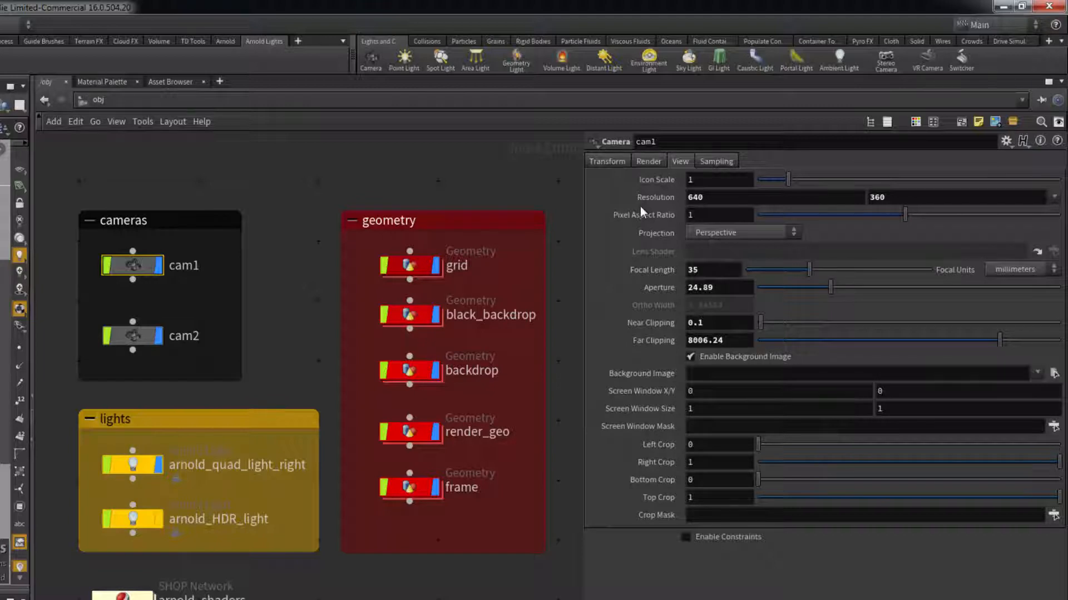
# Add Arnold properties to the grid geometry node and review its Arnold displacement, shapes and attributes settings.
pyautogui.click(416, 268)
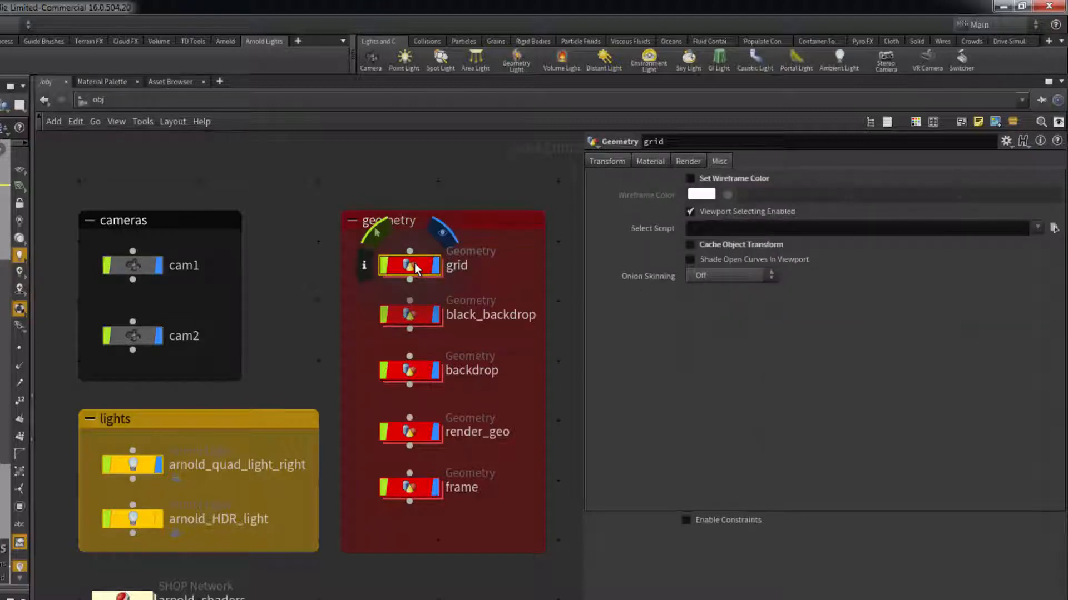
pyautogui.press('Tab')
pyautogui.moveTo(495, 299)
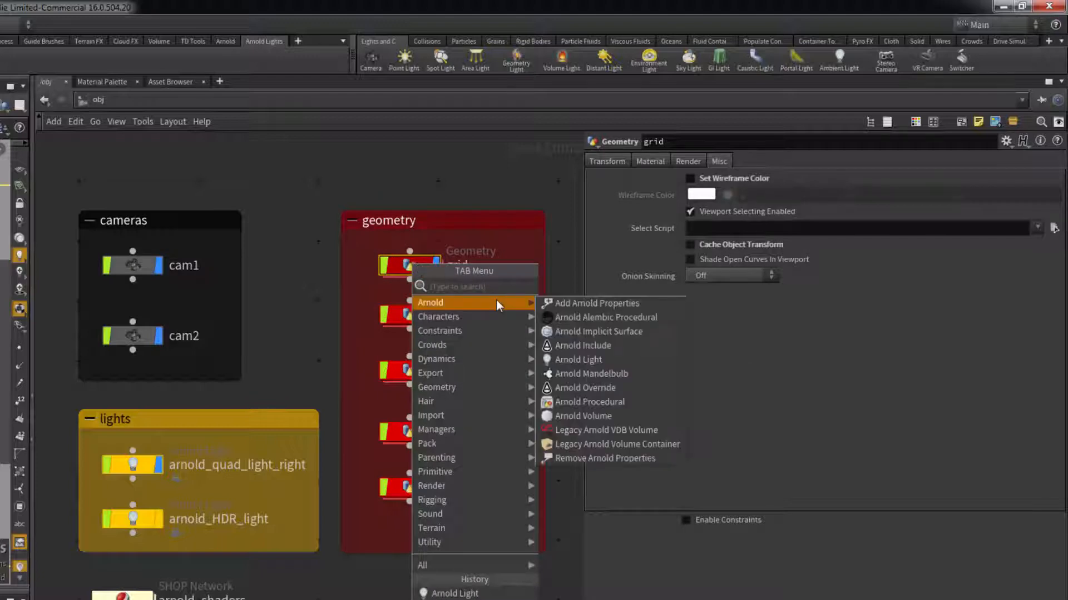
pyautogui.click(572, 305)
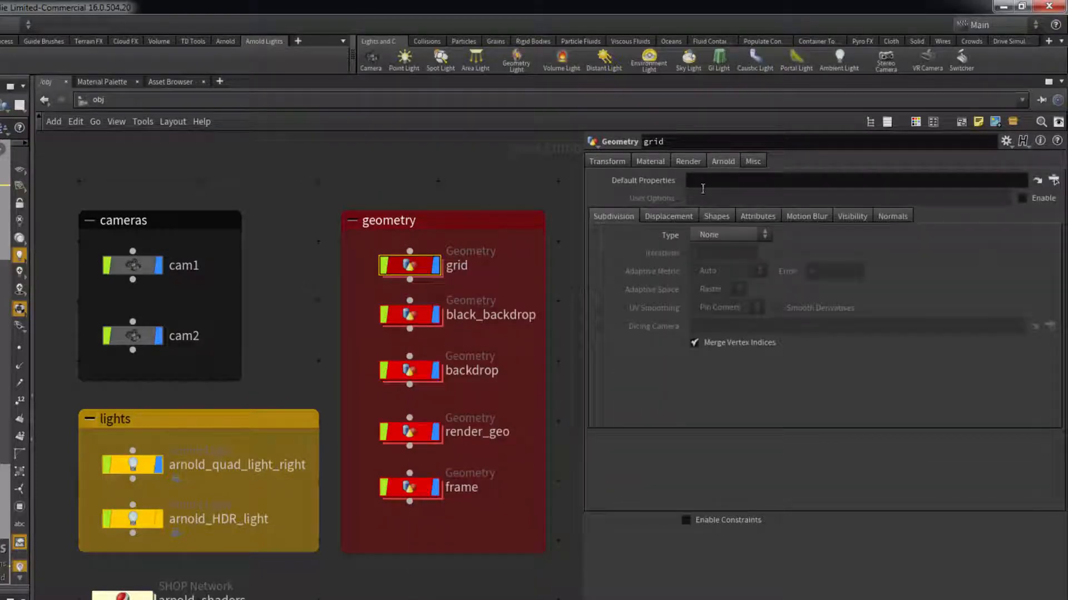
pyautogui.click(648, 214)
pyautogui.click(711, 212)
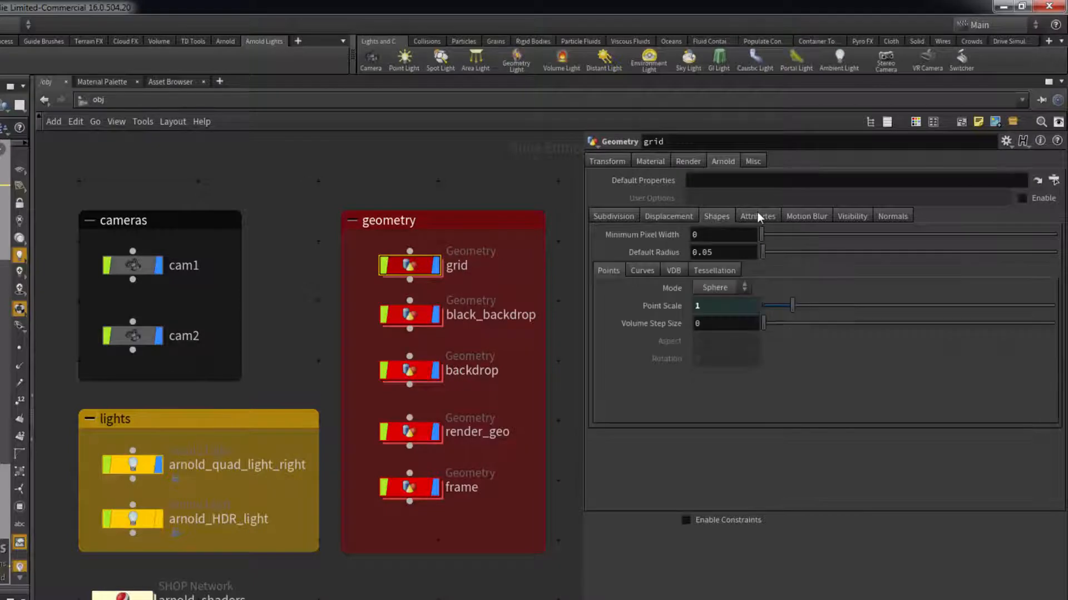
pyautogui.click(756, 211)
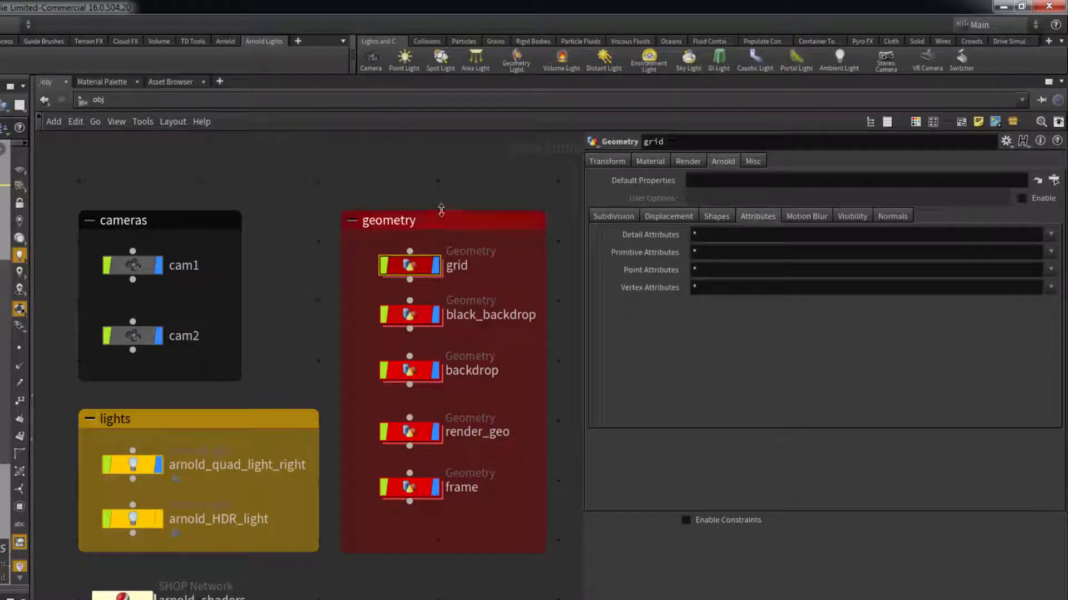
# Add Arnold properties to cam1 and review its Arnold motion blur and depth of field settings.
pyautogui.click(134, 264)
pyautogui.press('Tab')
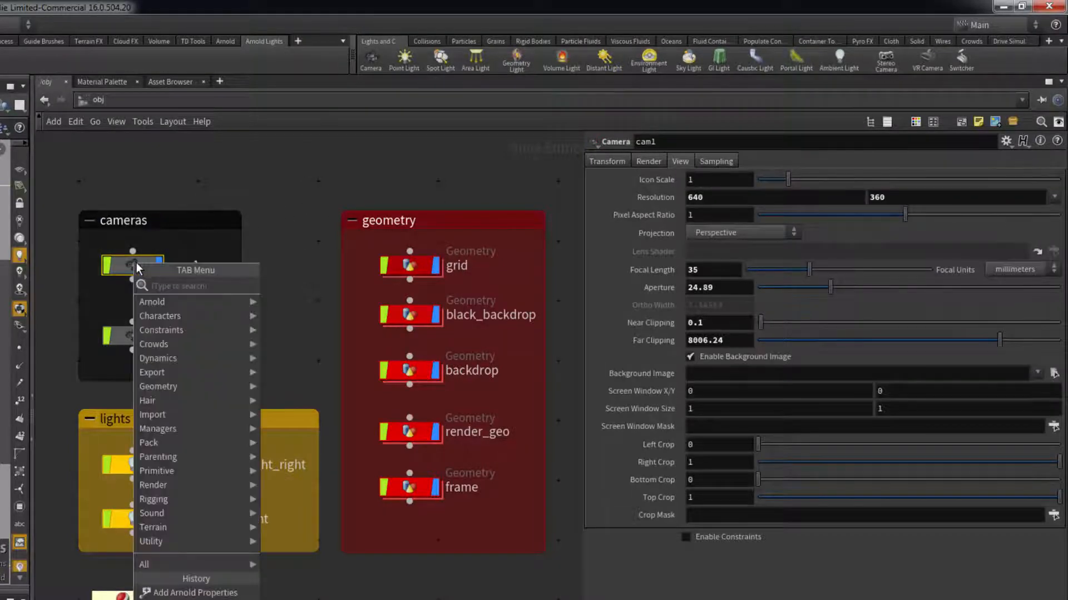
pyautogui.moveTo(243, 302)
pyautogui.click(285, 302)
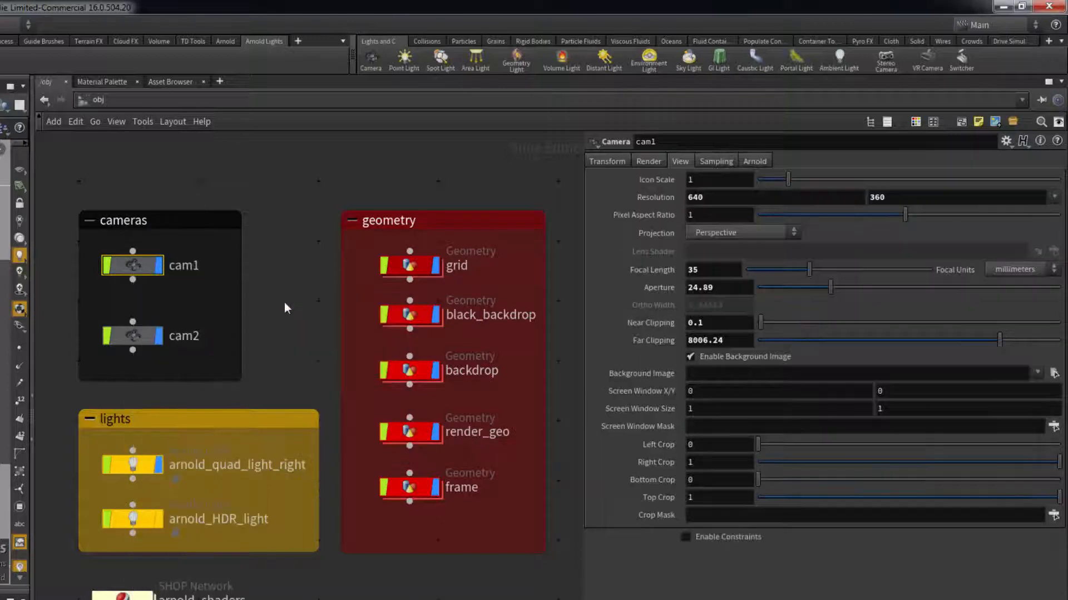
pyautogui.click(754, 162)
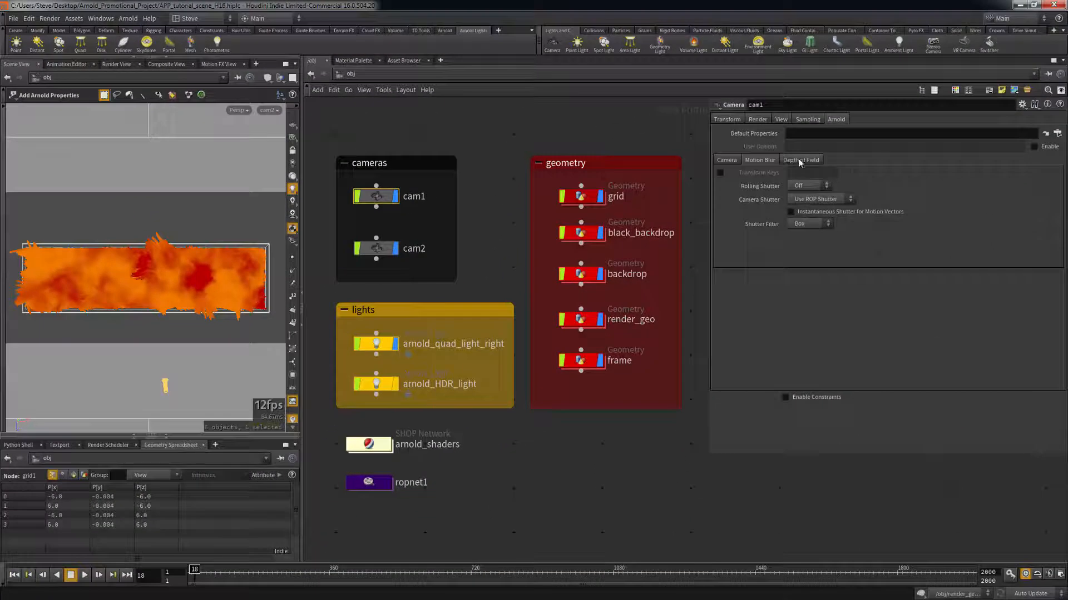
pyautogui.click(706, 216)
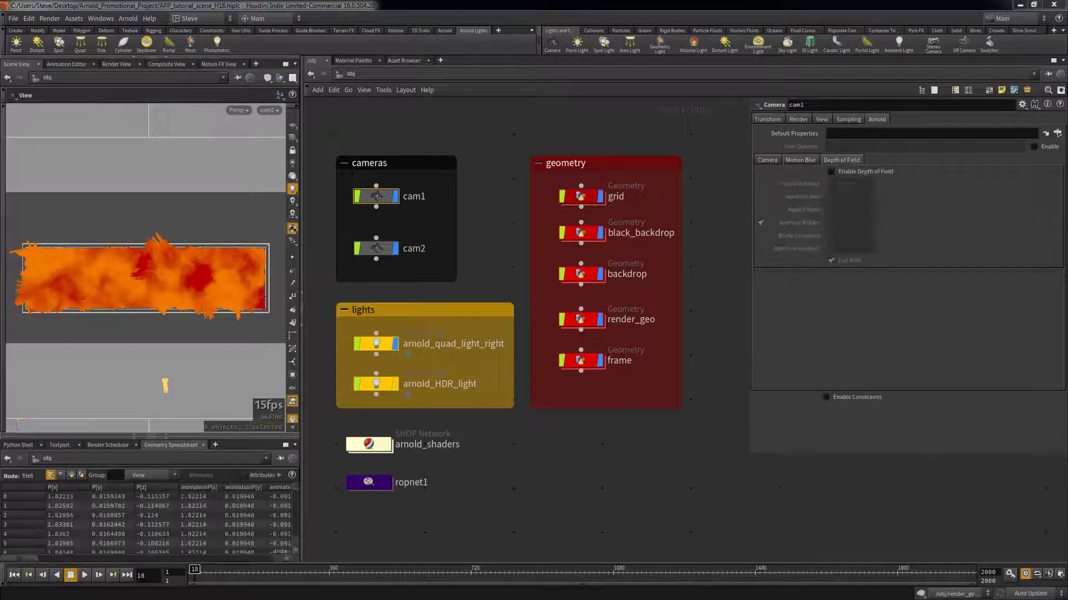
# Go inside the arnold_shaders network and add an Arnold Standard shader to the right of arnold_floor.
pyautogui.click(584, 322)
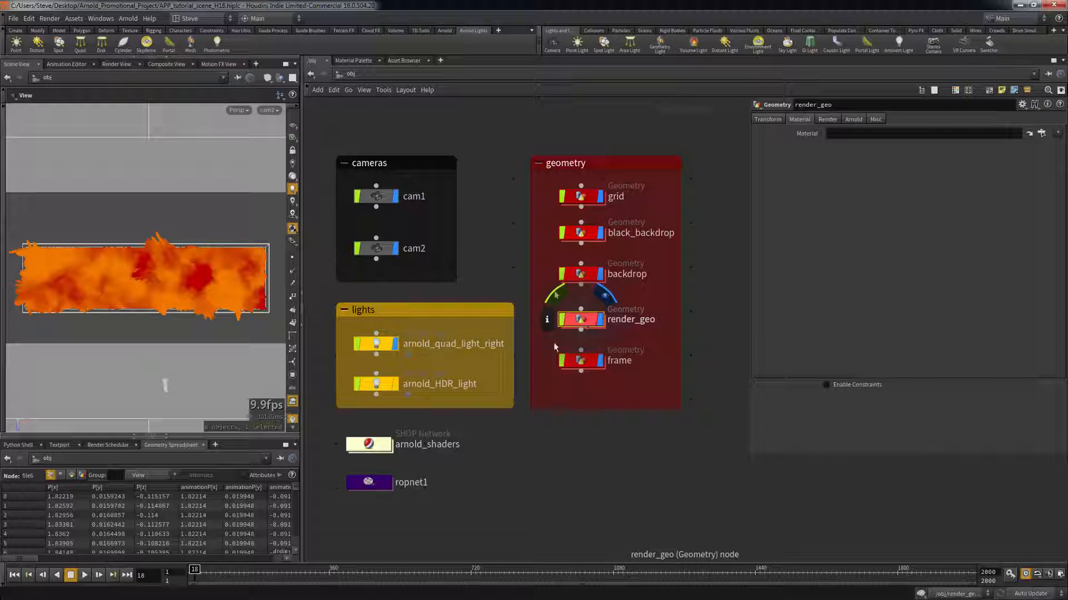
pyautogui.doubleClick(369, 444)
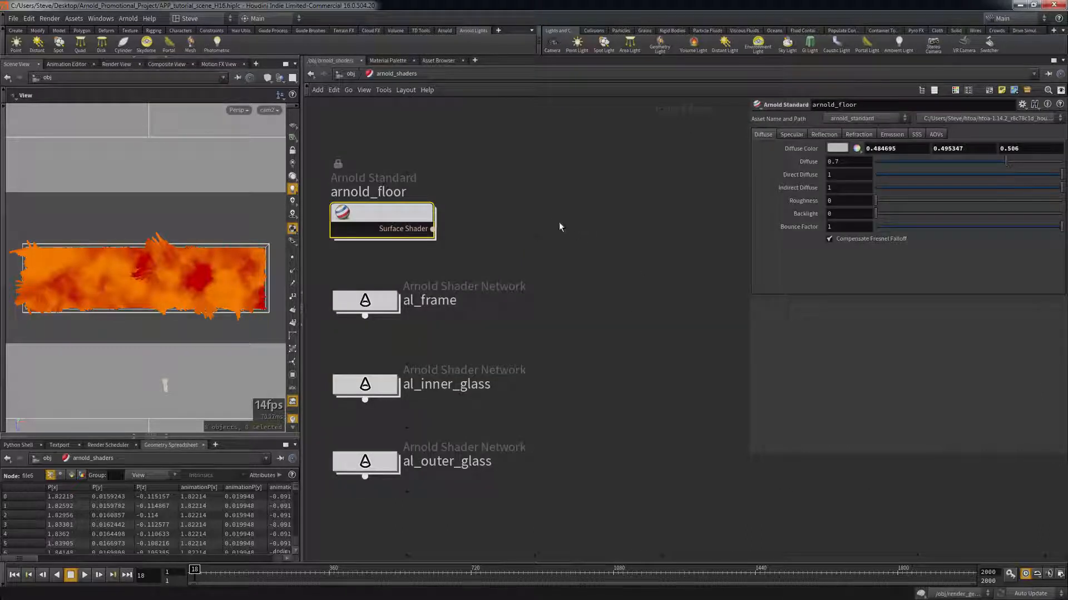
pyautogui.press('Tab')
pyautogui.write('ar')
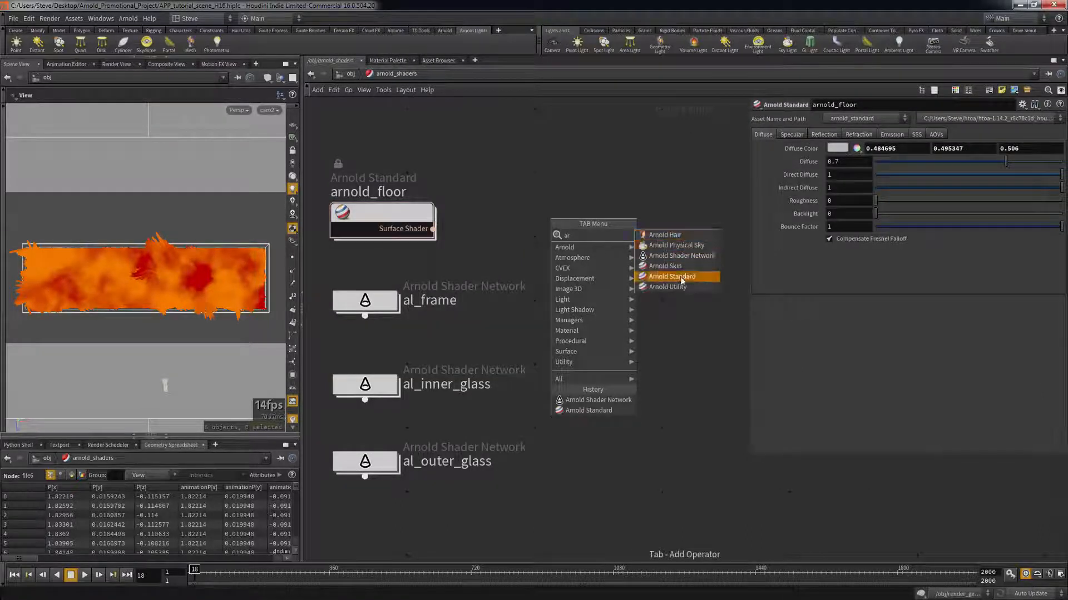
pyautogui.click(682, 277)
pyautogui.click(586, 221)
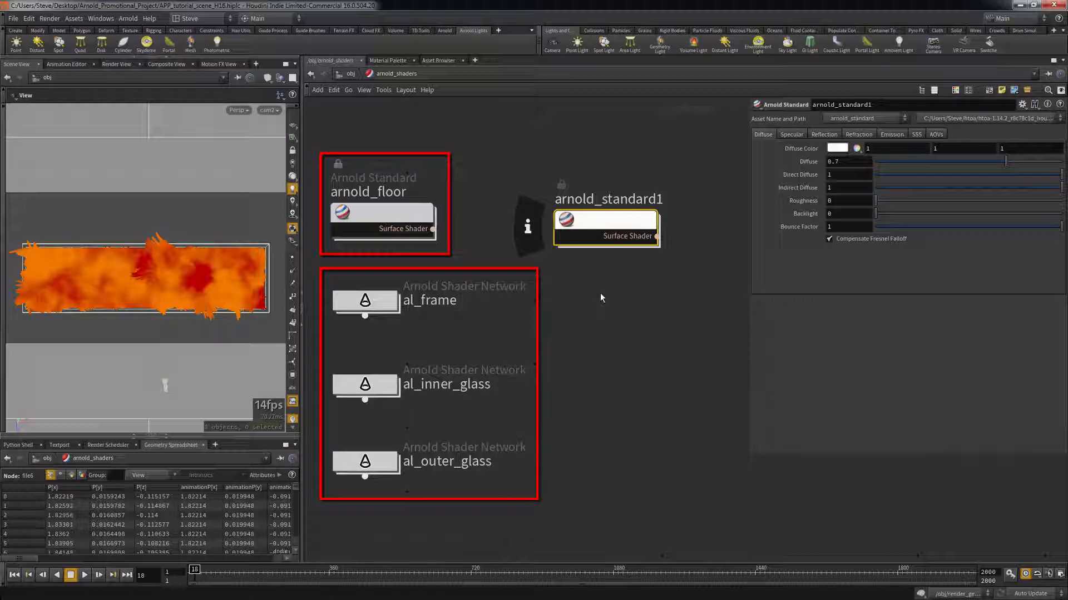
# Add an Arnold Shader Network node below the new Arnold Standard shader.
pyautogui.press('Tab')
pyautogui.write('ar')
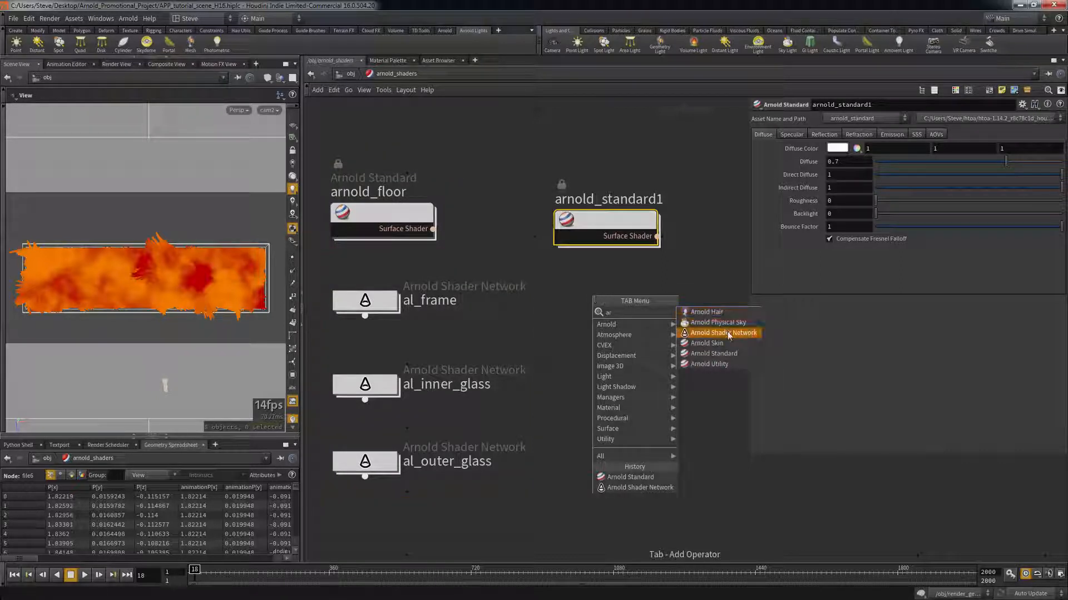
pyautogui.click(727, 333)
pyautogui.click(606, 308)
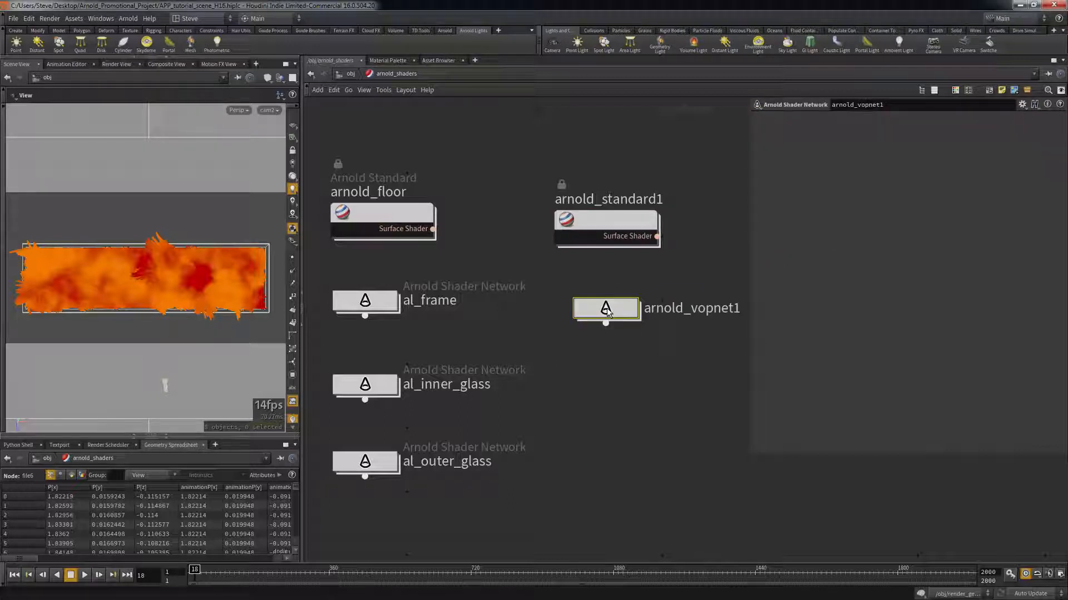
# Inside the new shader network, add an Al Surface shader and connect its rgb output to the surface input of OUT_material.
pyautogui.doubleClick(607, 308)
pyautogui.press('Tab')
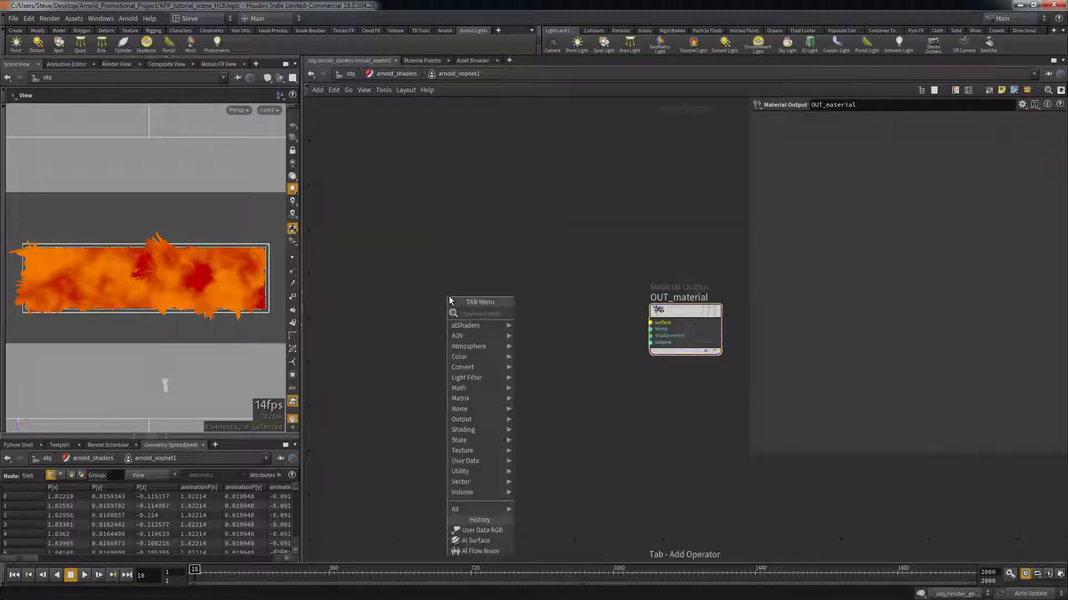
pyautogui.moveTo(477, 325)
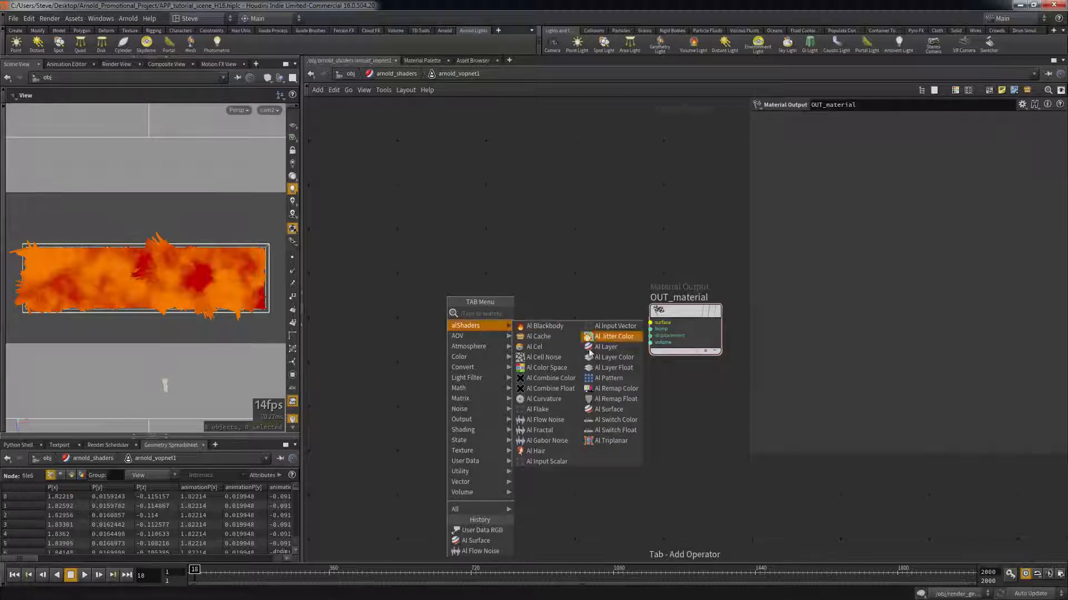
pyautogui.click(608, 409)
pyautogui.click(478, 306)
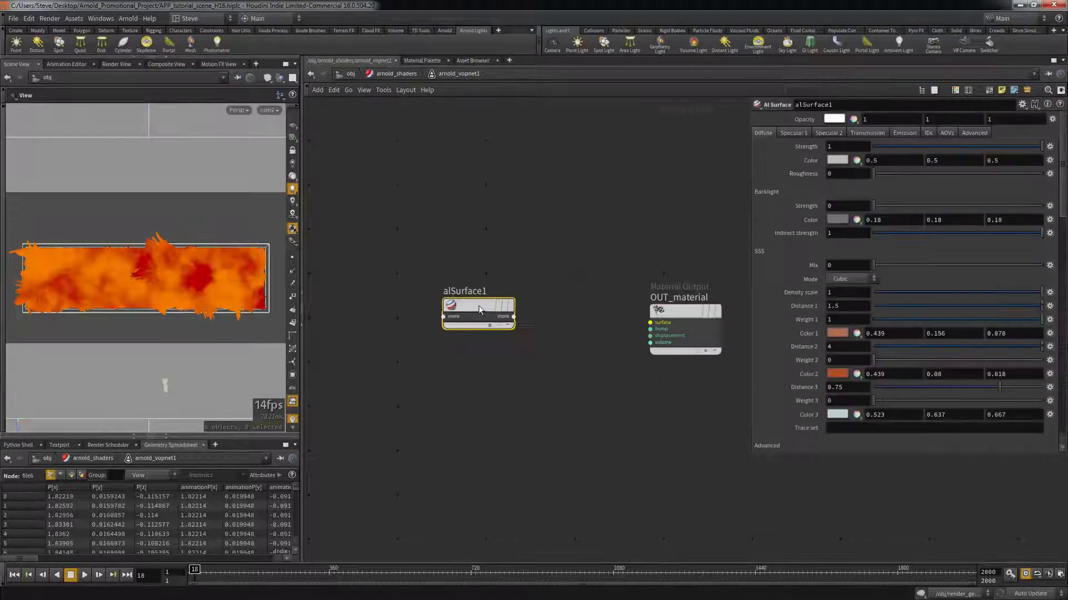
pyautogui.click(513, 317)
pyautogui.click(539, 340)
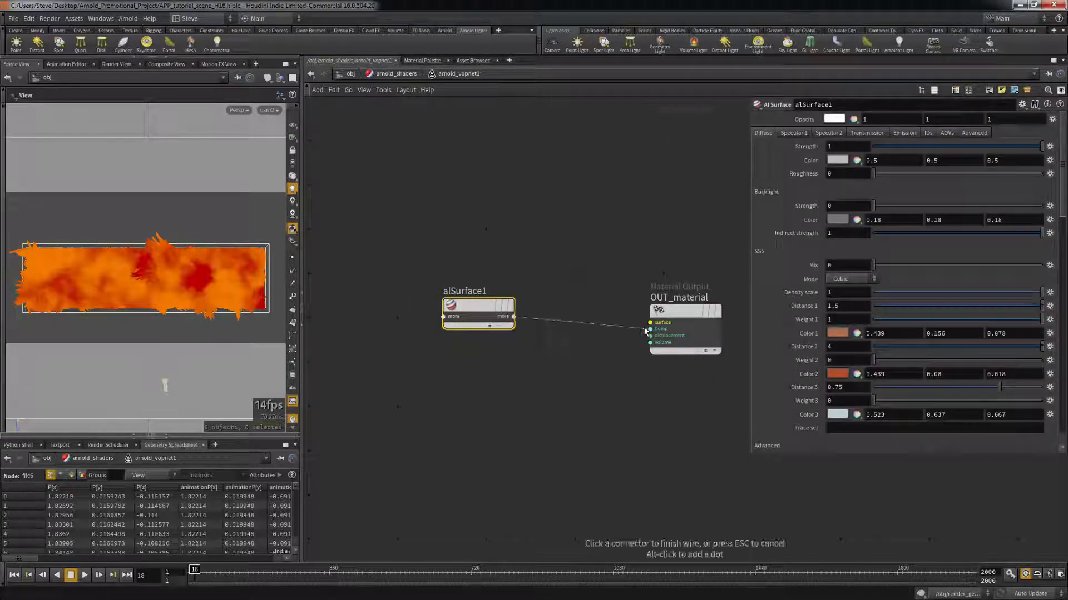
pyautogui.click(650, 322)
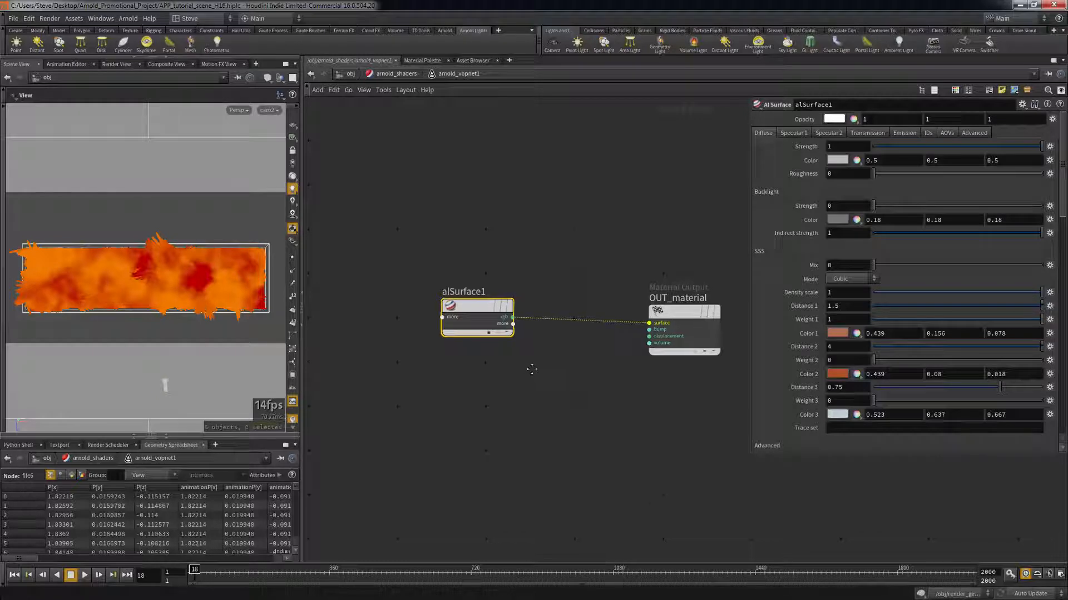
# Expand the Al Surface node's inputs and add a User Data RGB node beside it with its attribute set to Cd.
pyautogui.moveTo(531, 371); pyautogui.dragTo(513, 387, button='middle')
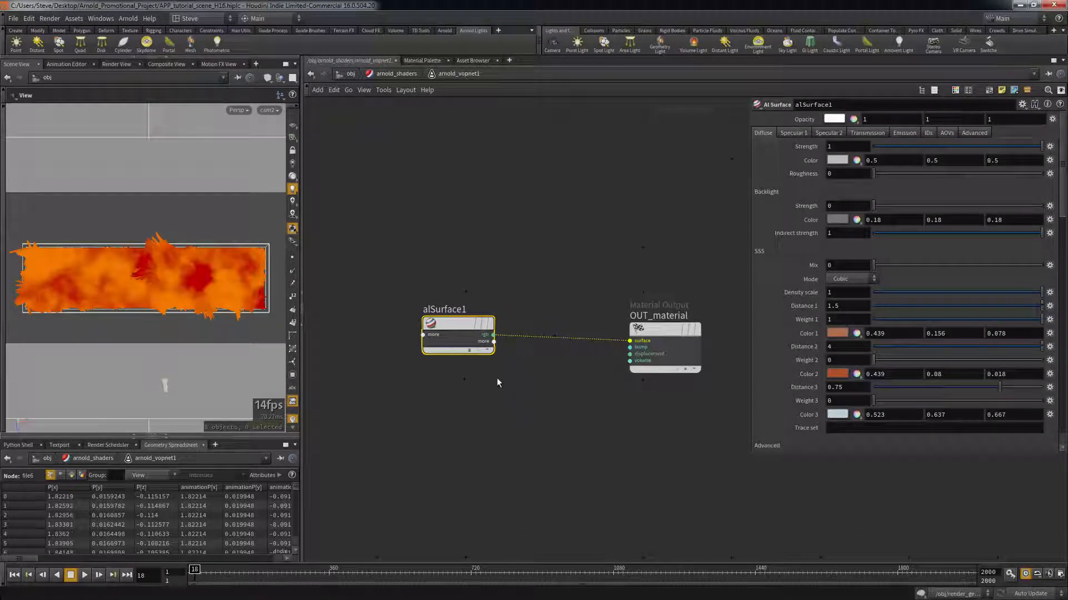
pyautogui.click(469, 351)
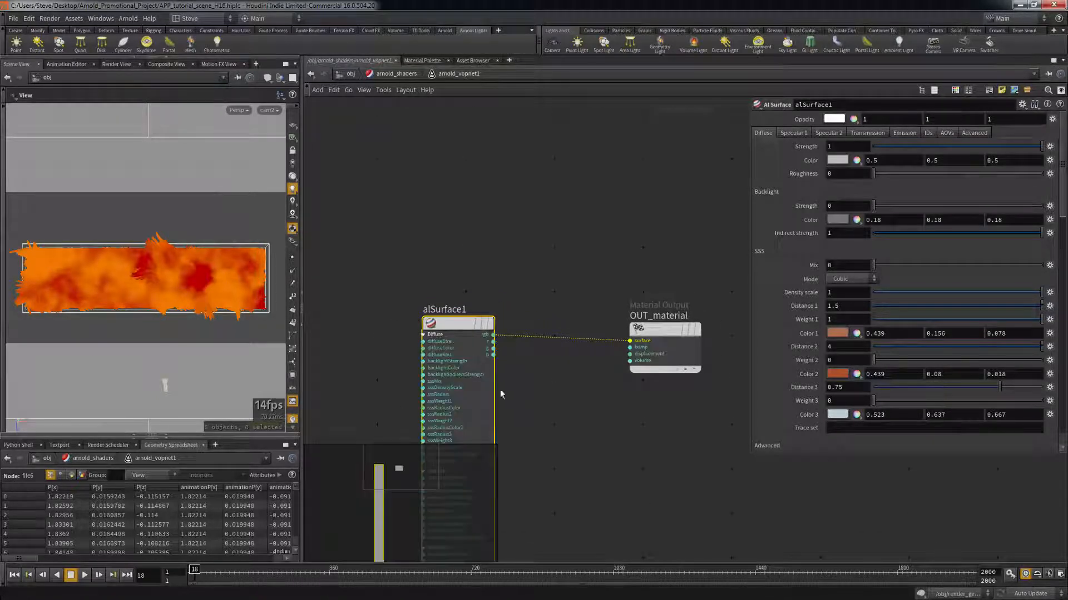
pyautogui.moveTo(546, 398); pyautogui.dragTo(619, 298, button='middle')
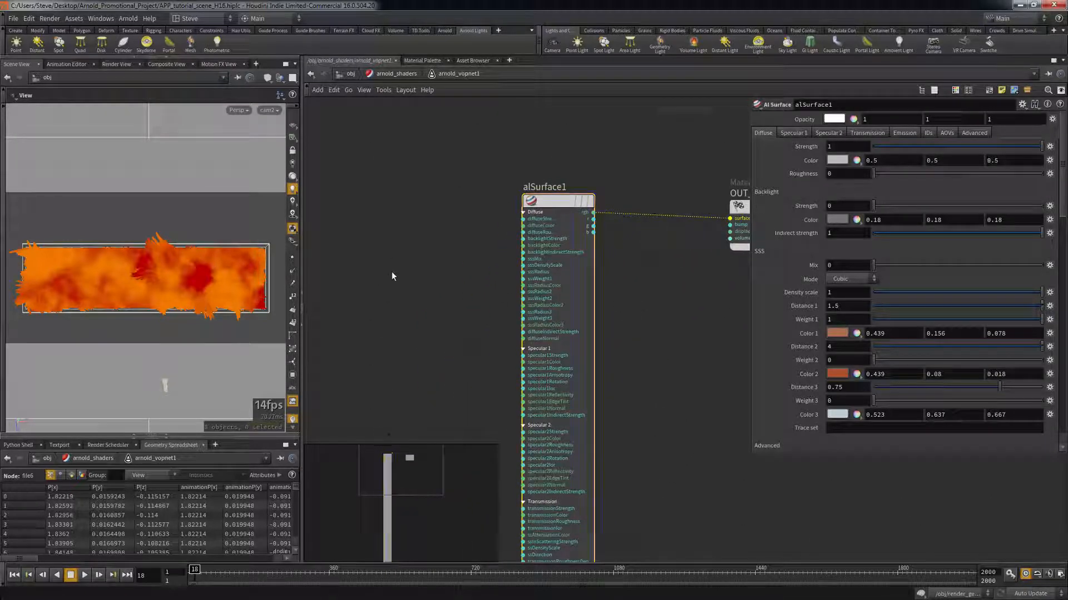
pyautogui.press('Tab')
pyautogui.write('user')
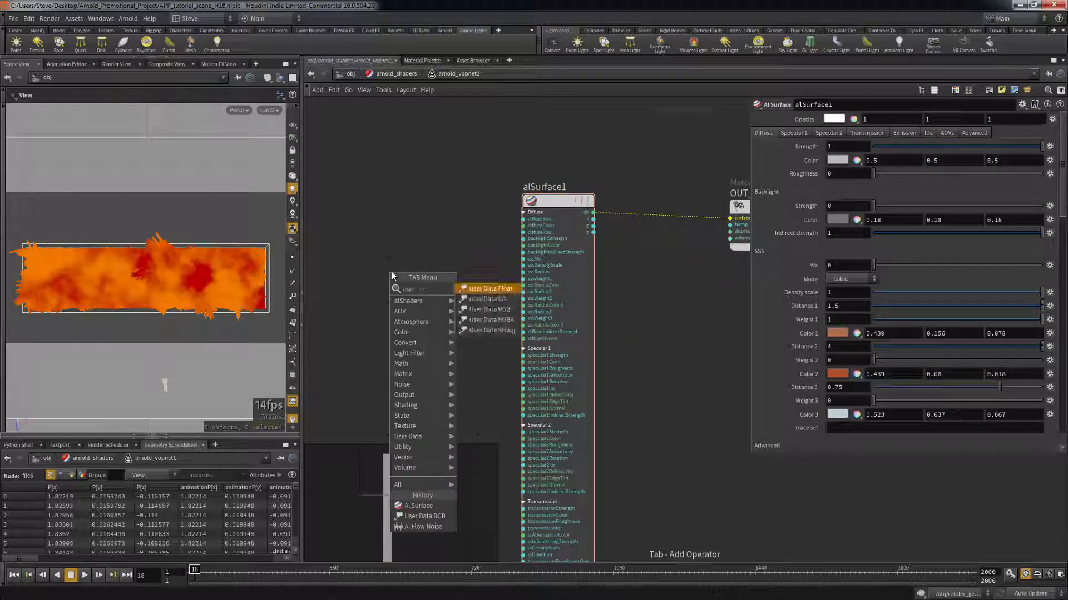
pyautogui.click(499, 309)
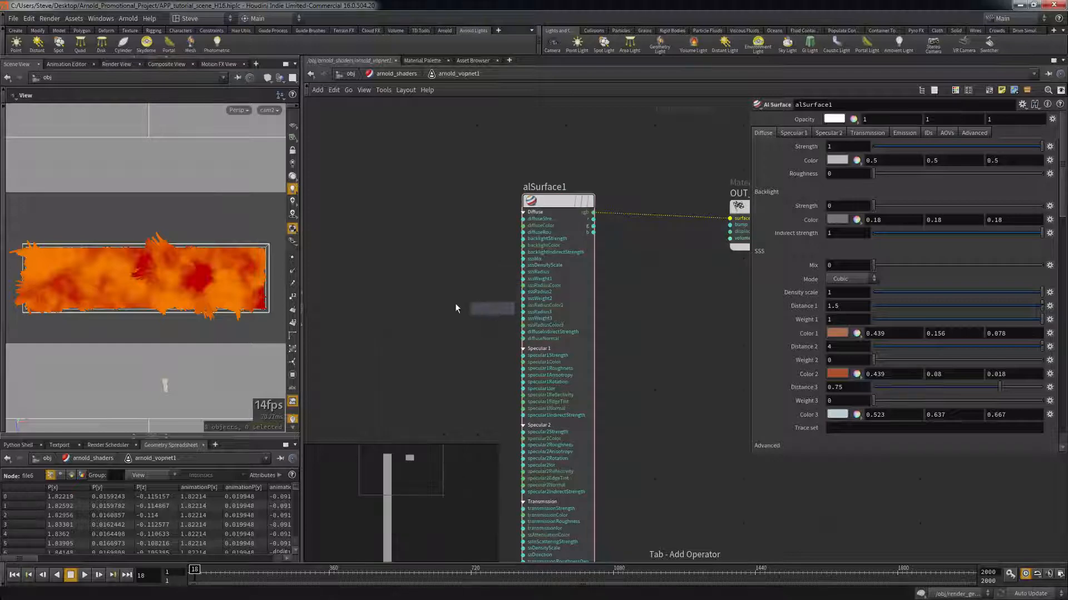
pyautogui.click(408, 295)
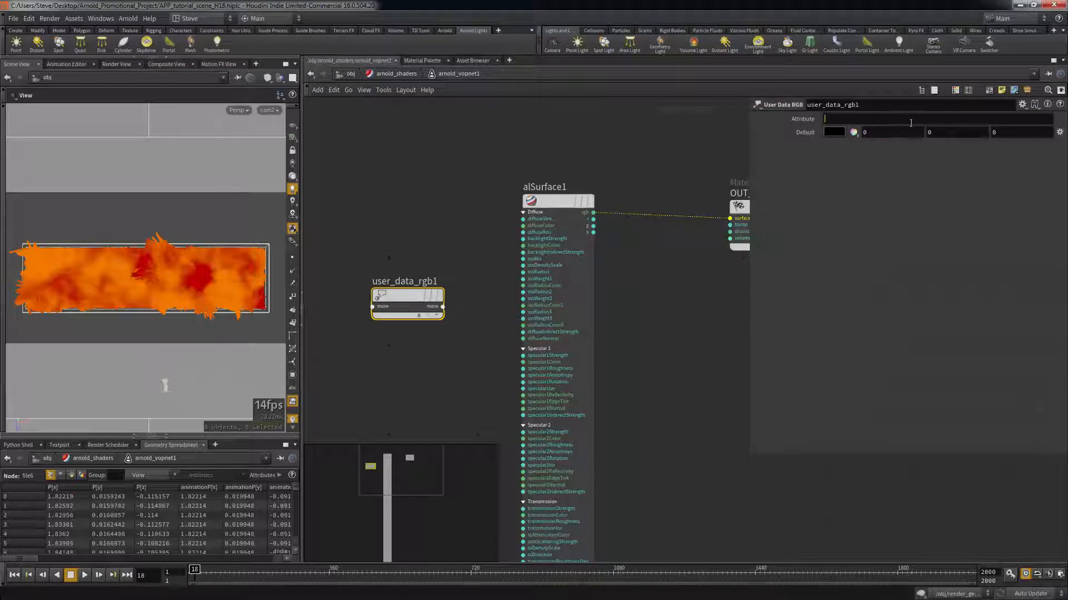
pyautogui.write('Cd')
pyautogui.press('Return')
# Connect the User Data RGB node's rgb output to the Al Surface diffuseColor input and return to the obj network.
pyautogui.click(444, 307)
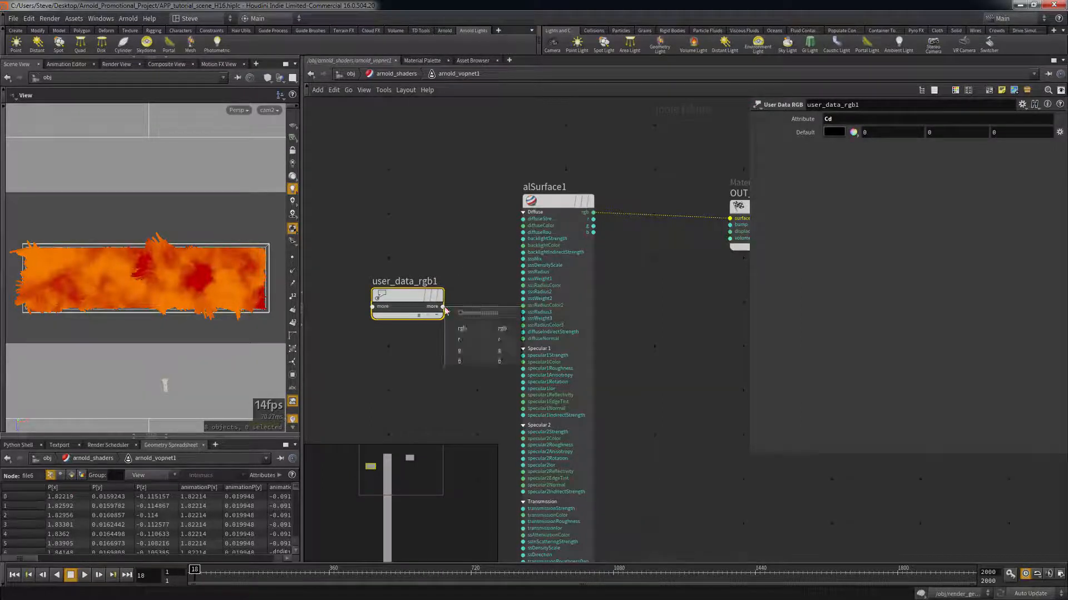
pyautogui.click(479, 329)
pyautogui.click(522, 226)
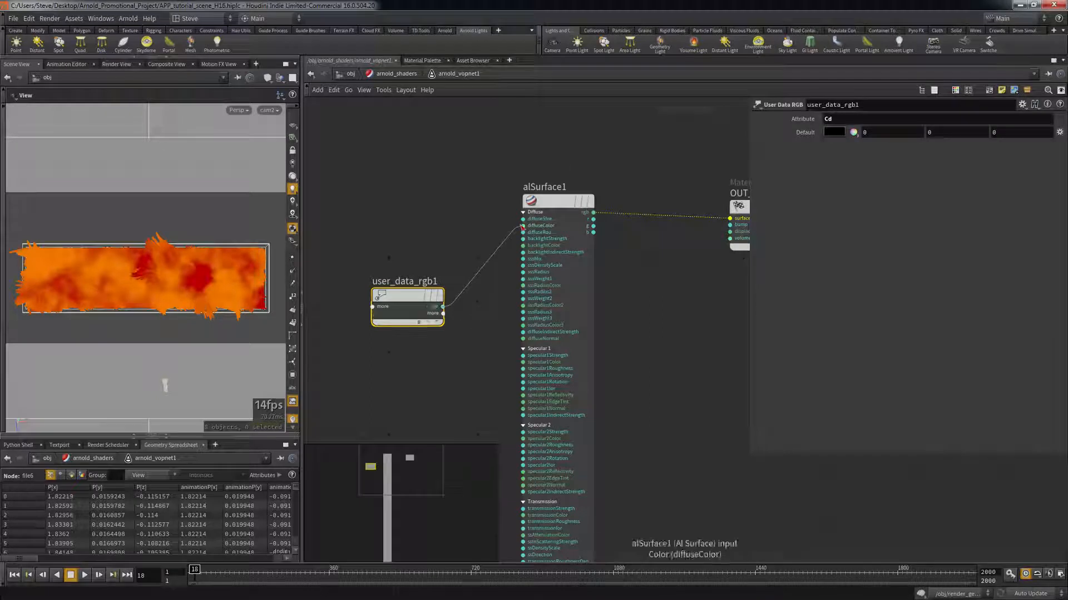
pyautogui.press('u')
pyautogui.press('u')
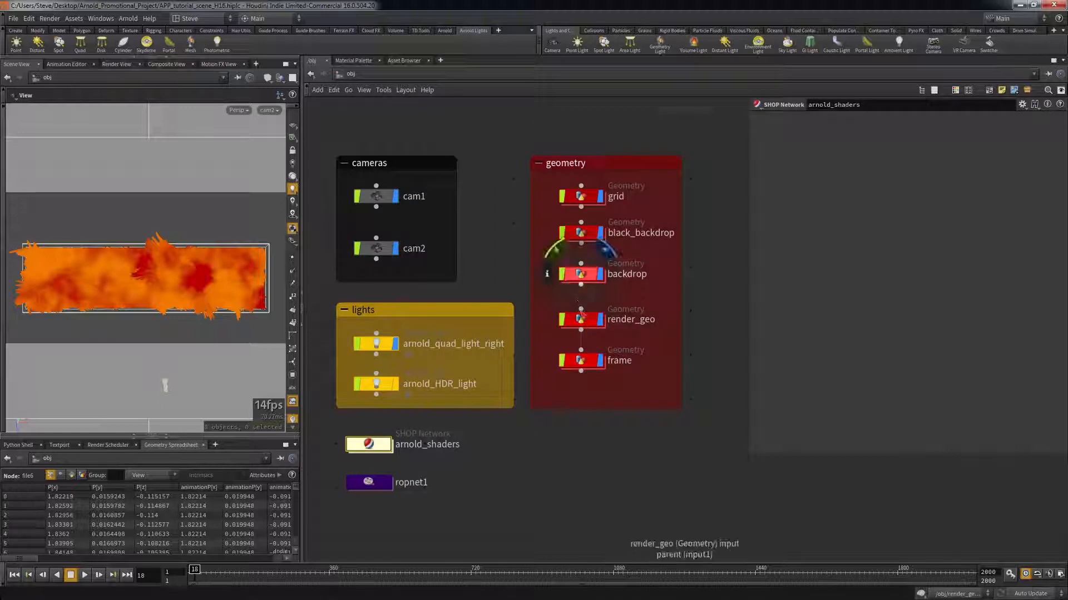
# Examine render_geo's object-level material choices and the material assignment on its internal material3 node, and return to the obj network.
pyautogui.click(580, 319)
pyautogui.click(800, 120)
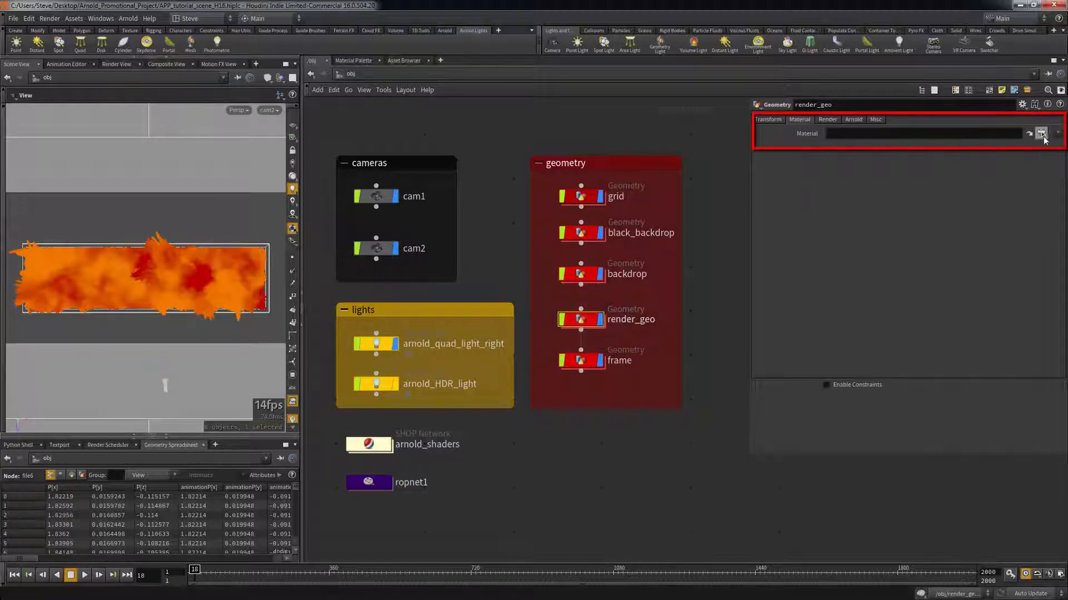
pyautogui.click(1041, 133)
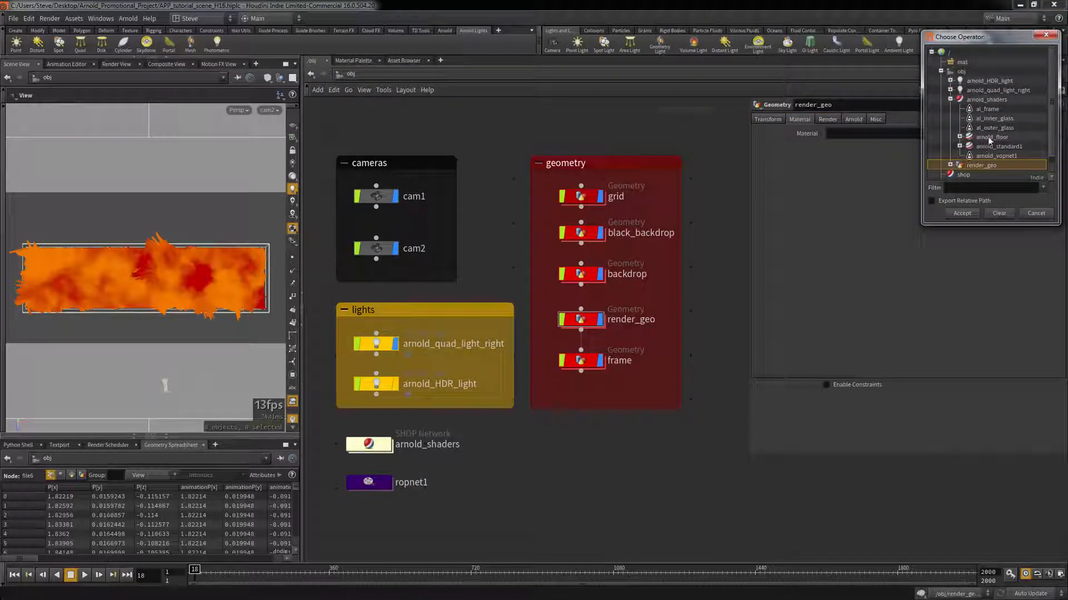
pyautogui.click(1035, 213)
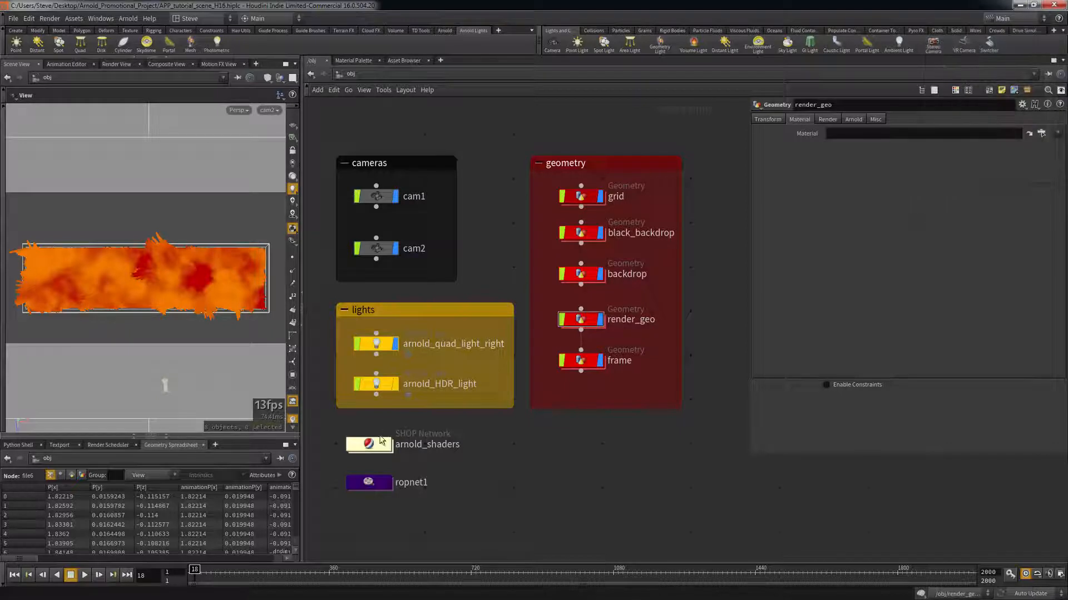
pyautogui.doubleClick(591, 322)
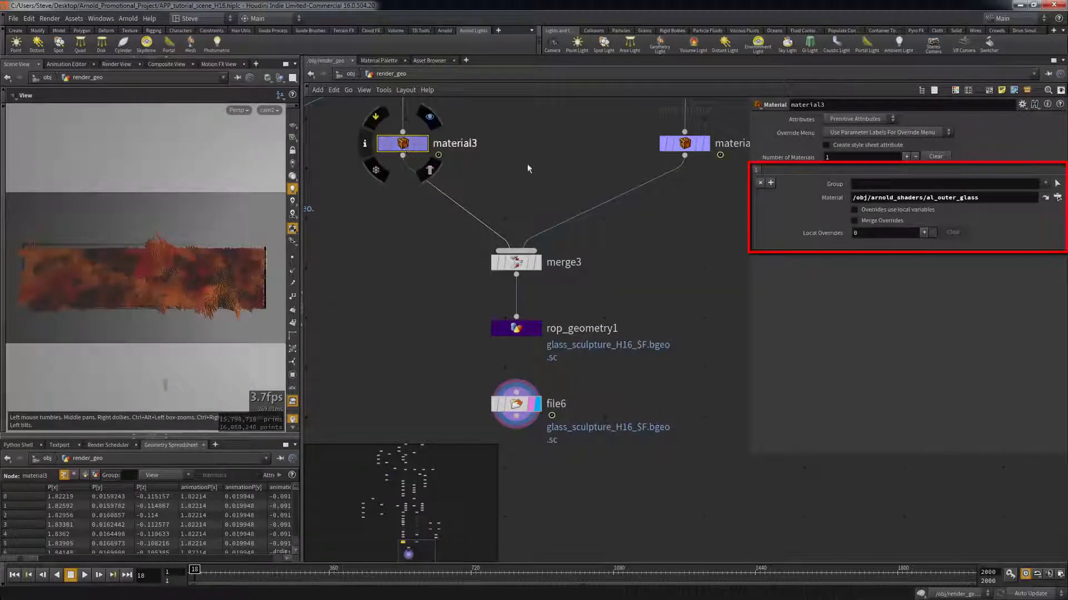
pyautogui.press('u')
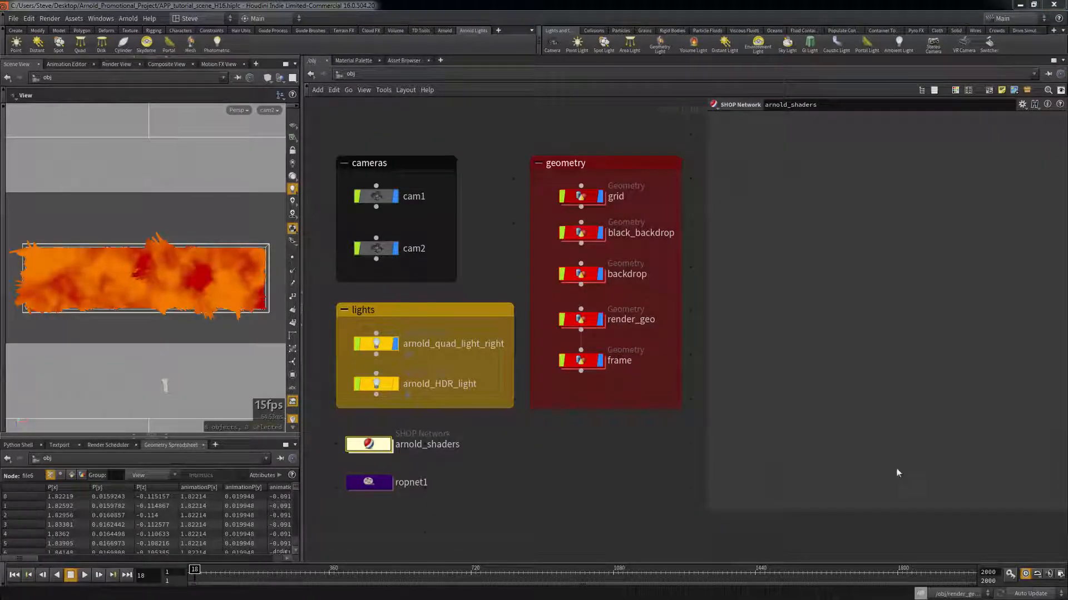
# Enter the ropnet1 network and add an Arnold render node below arnold_REFR_RD_High.
pyautogui.doubleClick(372, 484)
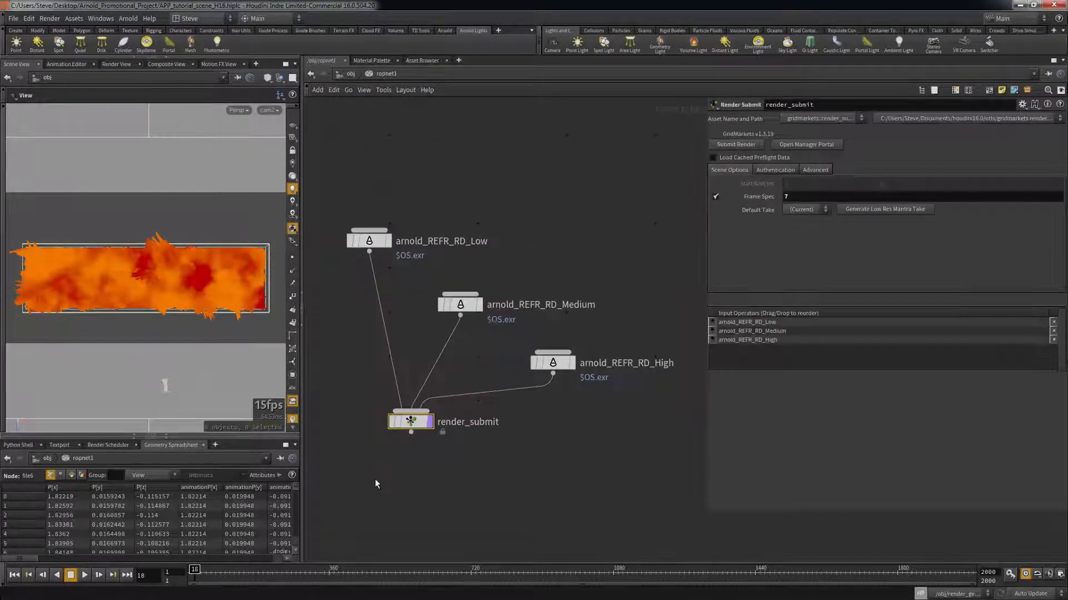
pyautogui.press('Tab')
pyautogui.write('ar')
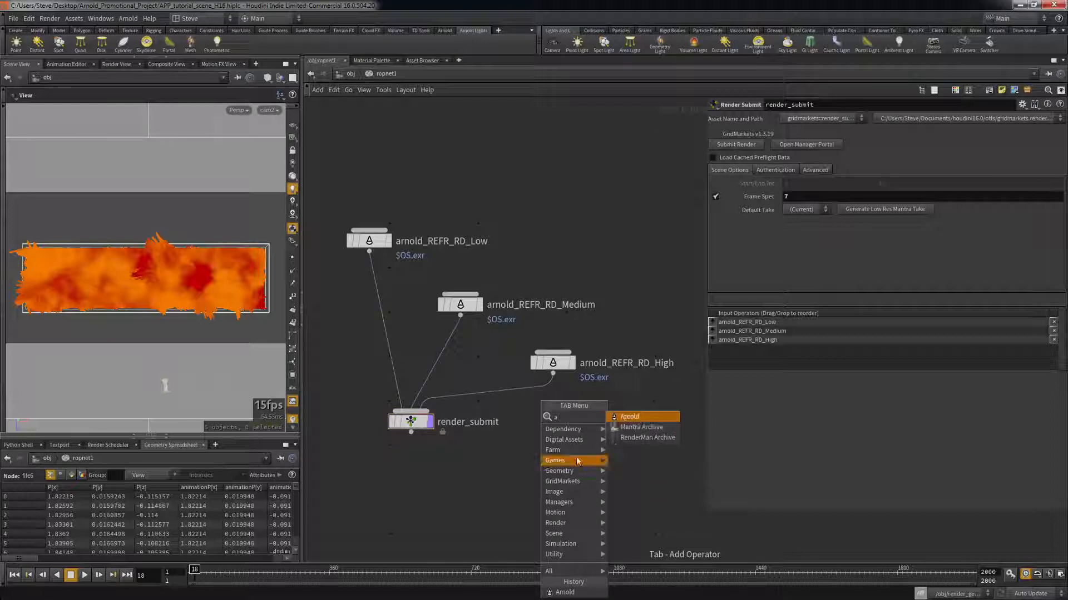
pyautogui.click(636, 419)
pyautogui.click(563, 454)
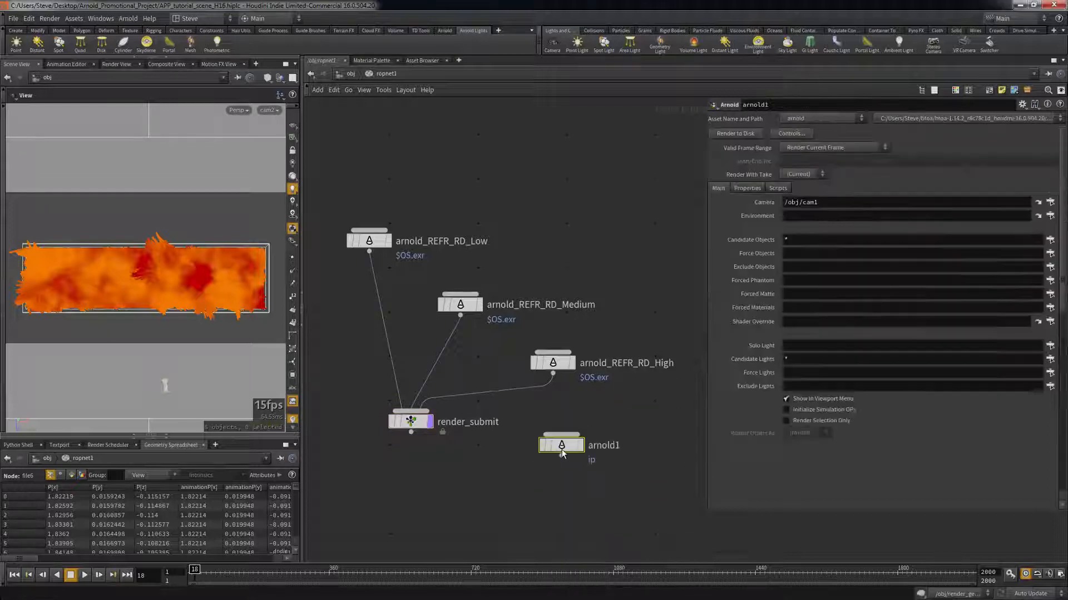
# Examine the new Arnold node's Output, Sampling and Ray Depth properties.
pyautogui.click(748, 190)
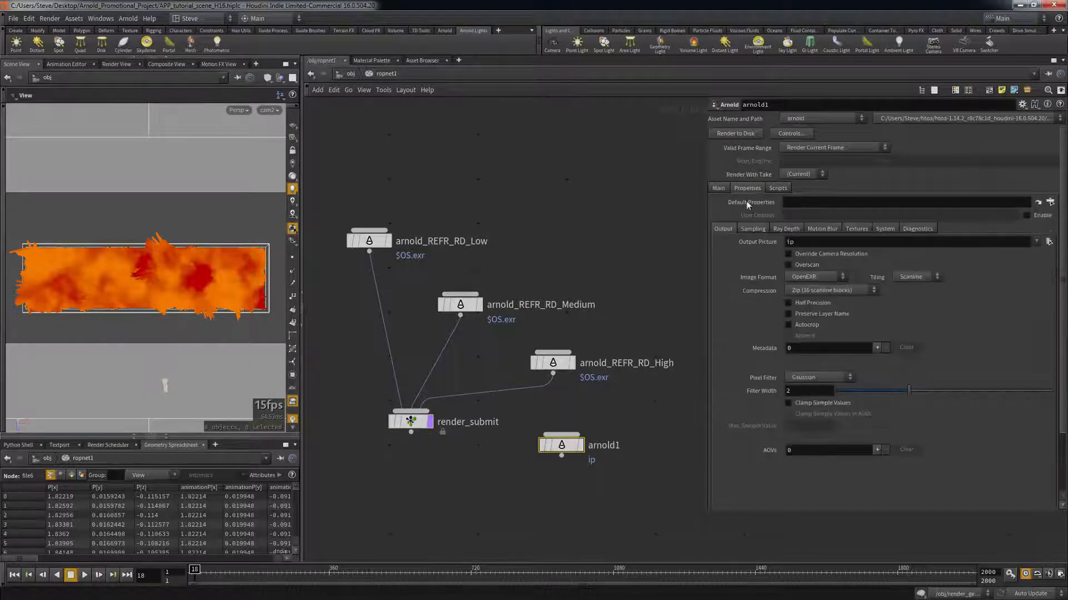
pyautogui.click(754, 227)
pyautogui.click(786, 229)
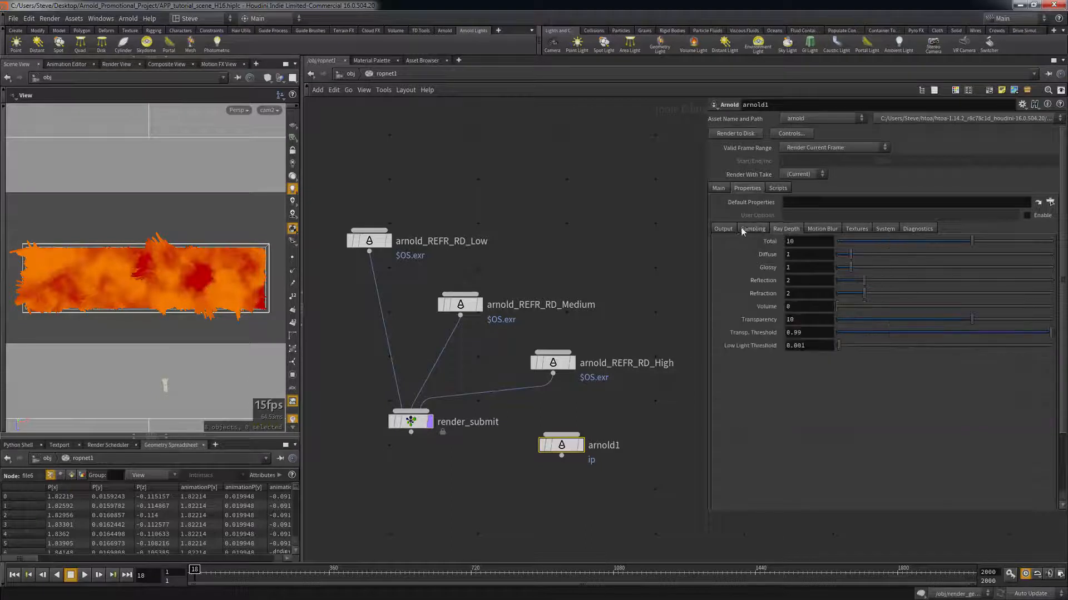
# Add one AOV to the arnold1 node's output properties and set it to refraction.
pyautogui.click(732, 228)
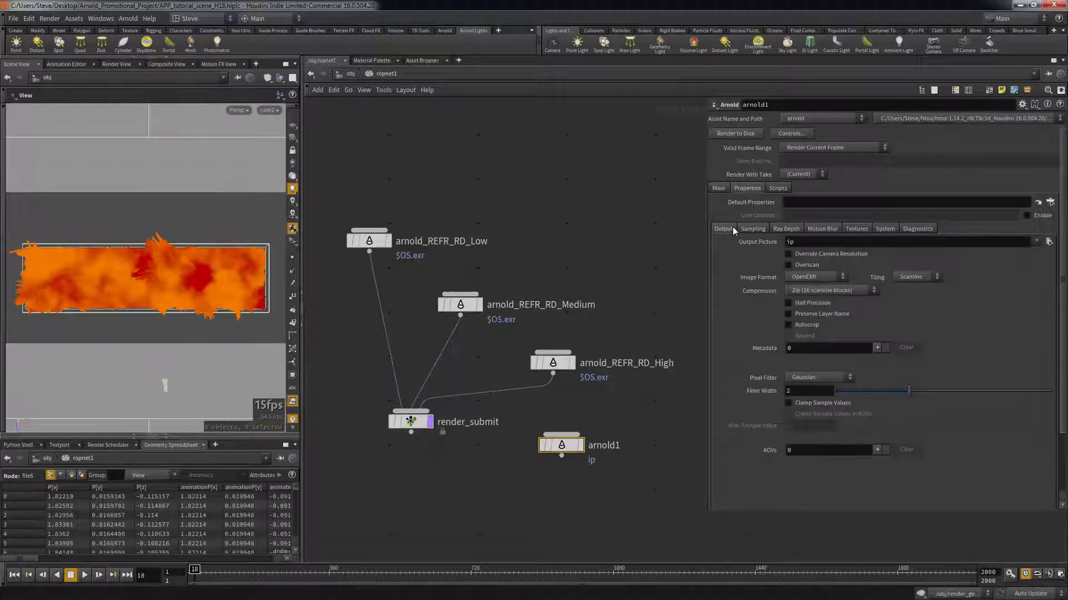
pyautogui.click(877, 450)
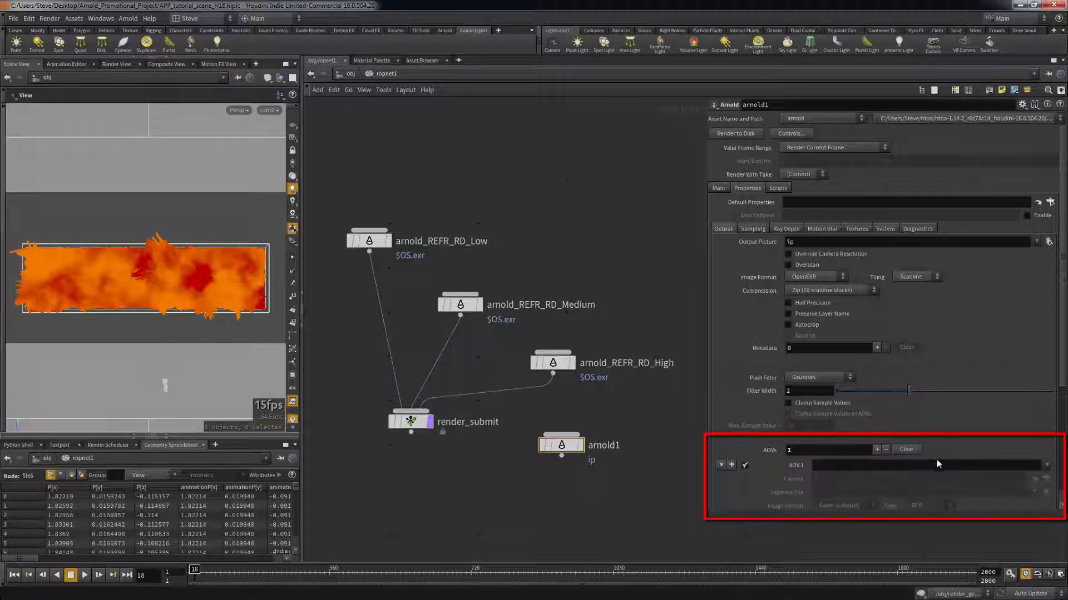
pyautogui.click(1047, 465)
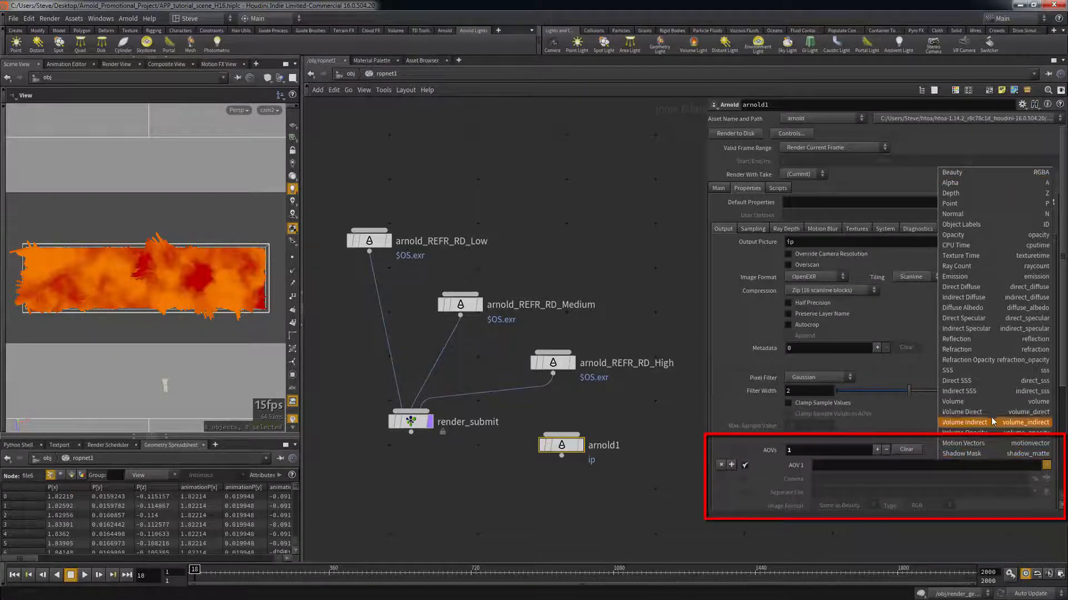
pyautogui.click(981, 351)
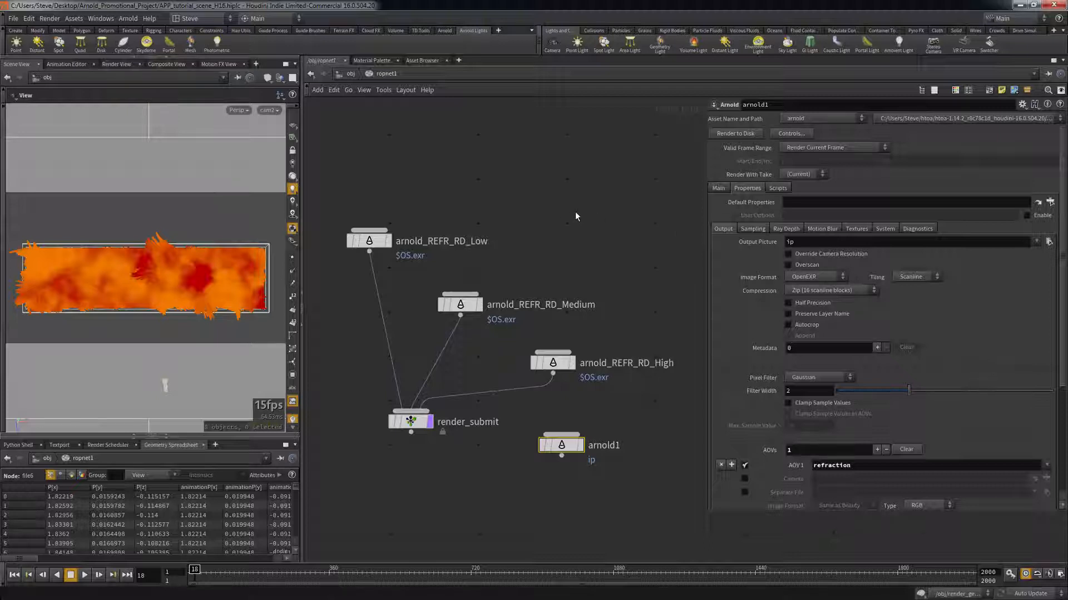
# Load arnold_AA_High.exr from the $HIP/render folder in MPlay and bring the viewer fully into sight.
pyautogui.click(50, 18)
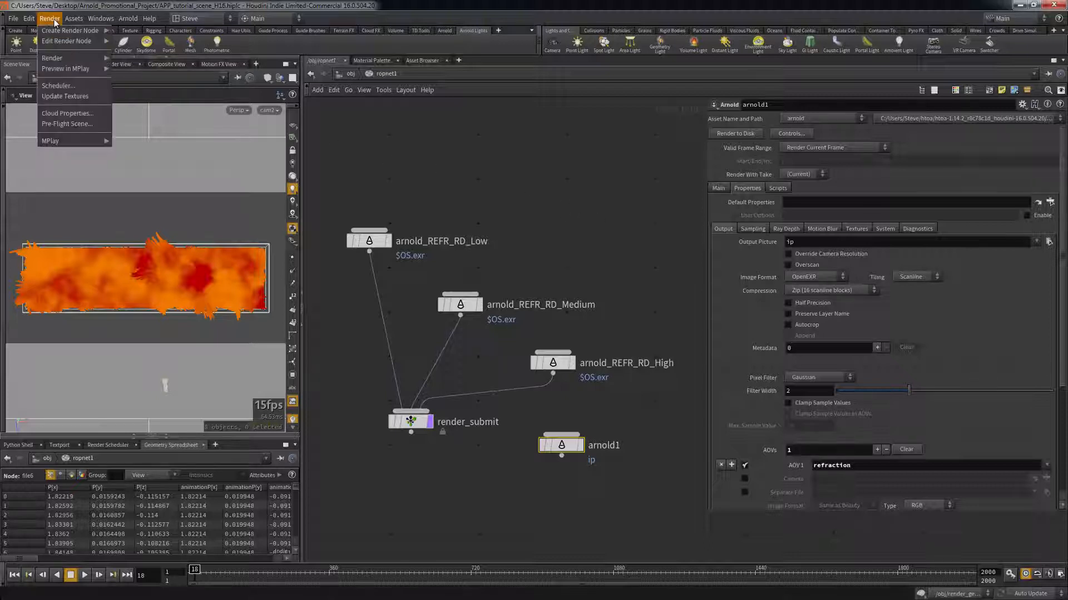
pyautogui.moveTo(67, 141)
pyautogui.click(128, 142)
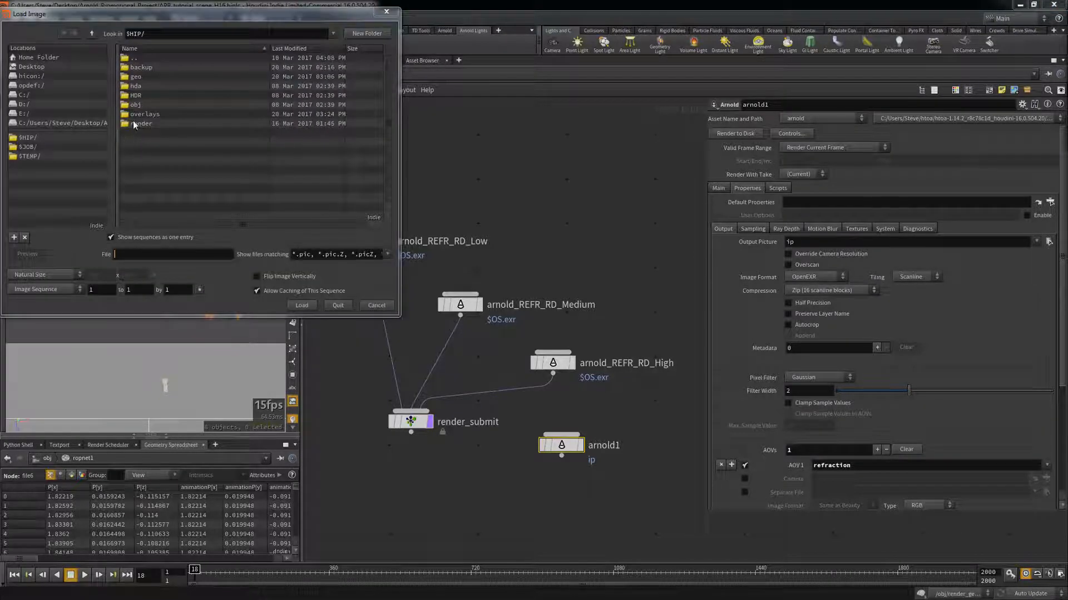
pyautogui.doubleClick(136, 122)
pyautogui.click(161, 67)
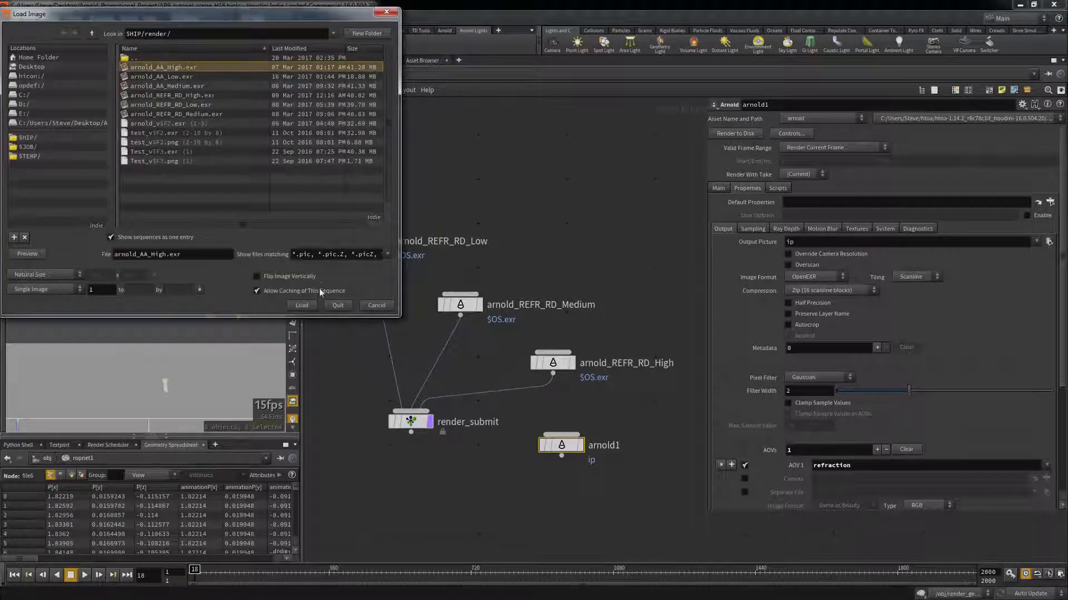
pyautogui.click(311, 307)
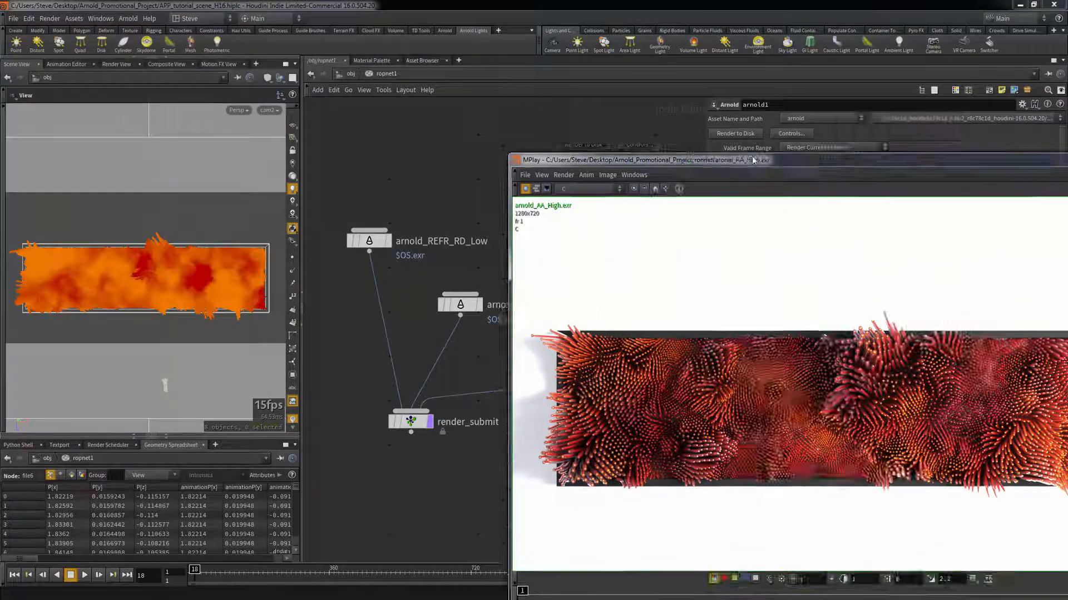
pyautogui.moveTo(818, 165); pyautogui.dragTo(506, 65)
# View the render's refraction and raycount image planes, adapting the display range for the raycount plane.
pyautogui.click(321, 84)
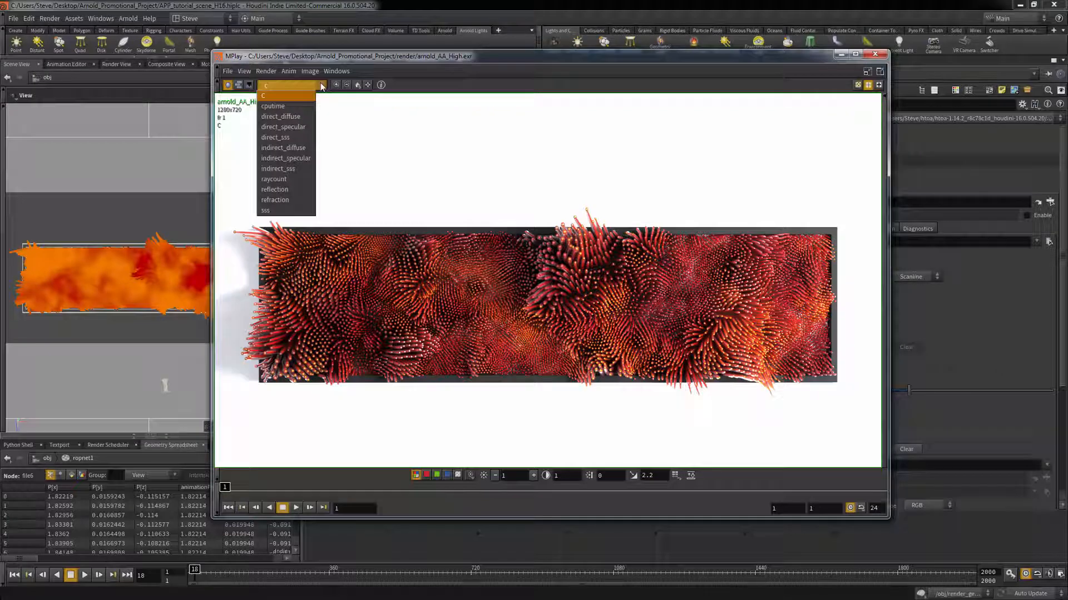
pyautogui.click(293, 200)
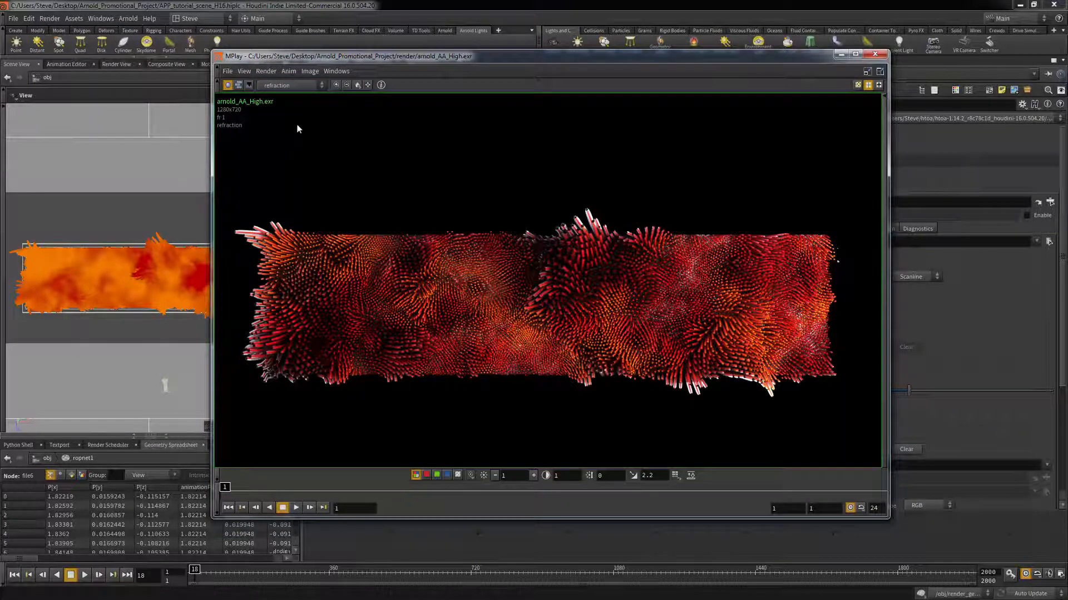
pyautogui.click(319, 86)
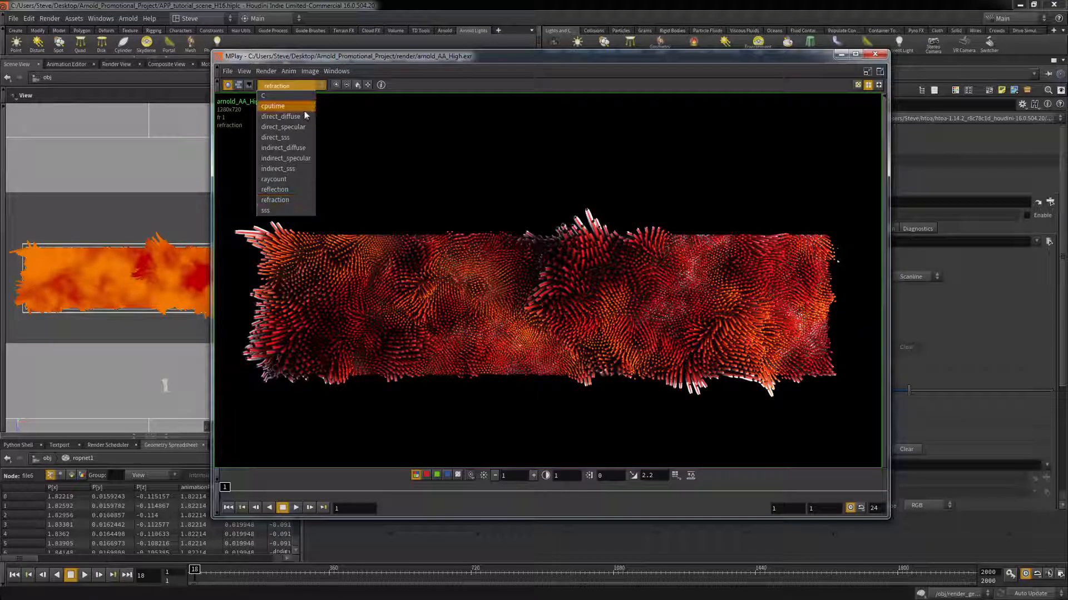
pyautogui.click(299, 179)
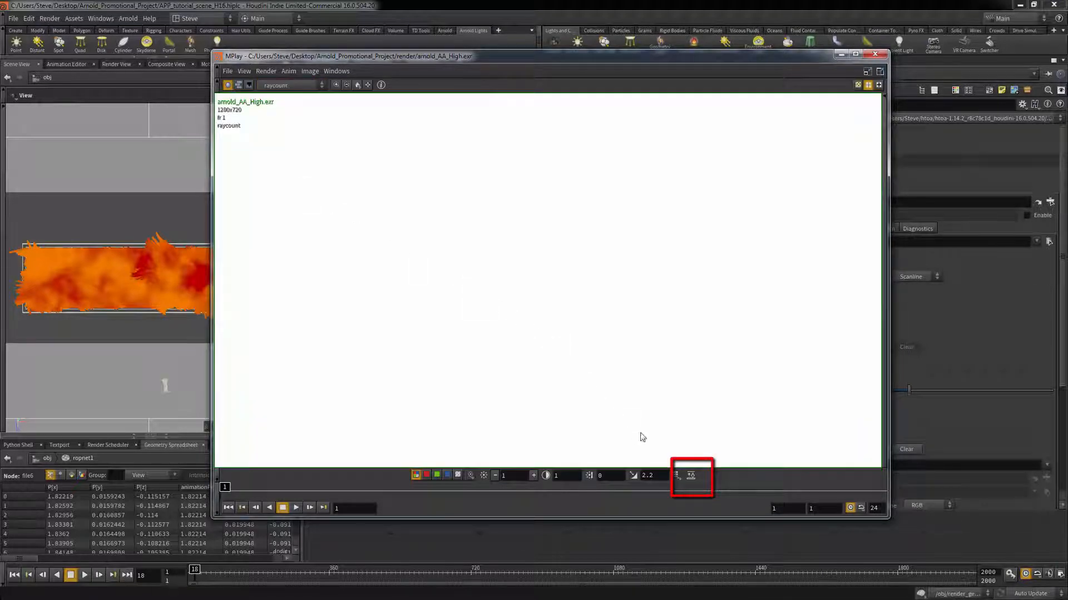
pyautogui.click(689, 477)
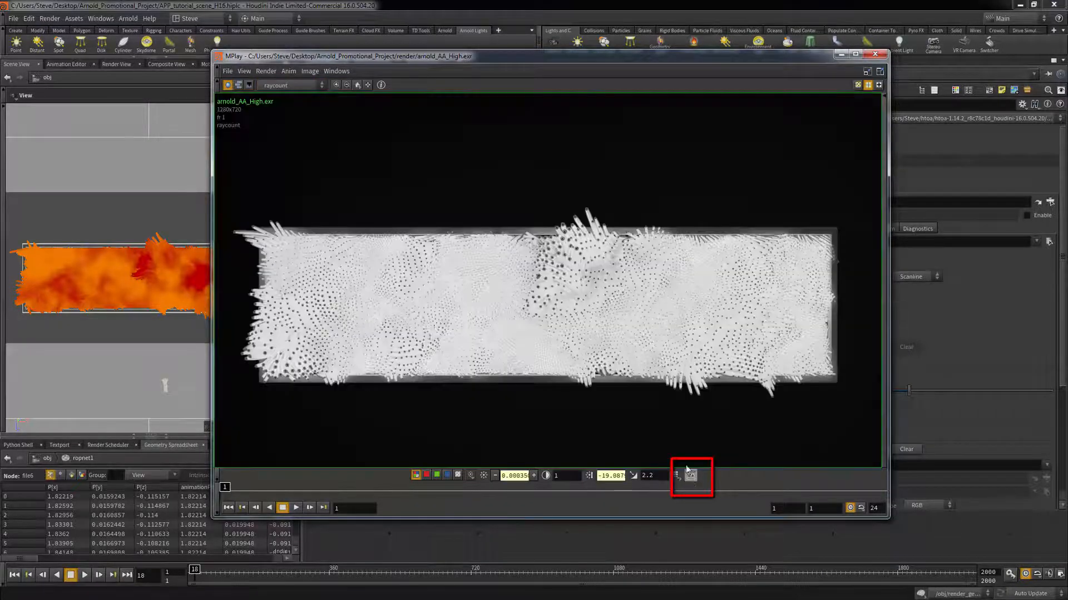
# Switch the MPlay viewer back to the C image plane and close it.
pyautogui.click(316, 85)
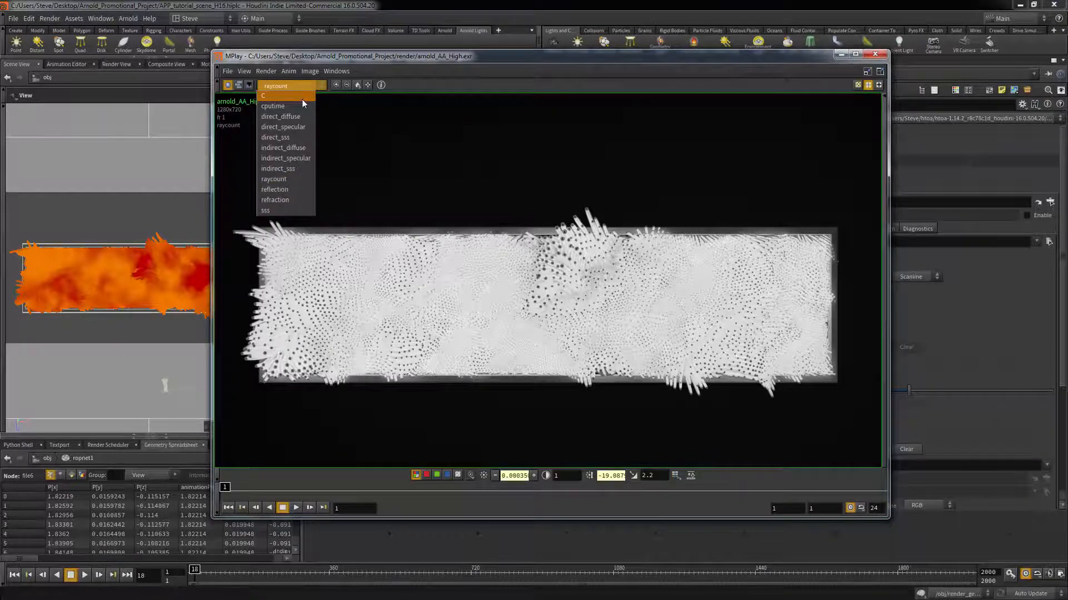
pyautogui.click(301, 97)
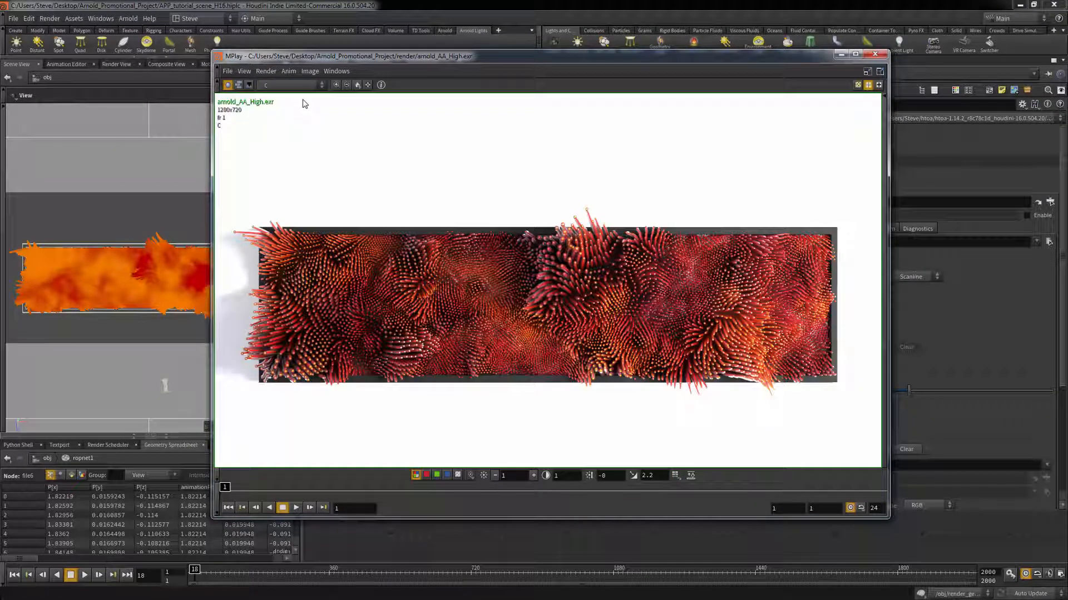
pyautogui.click(874, 55)
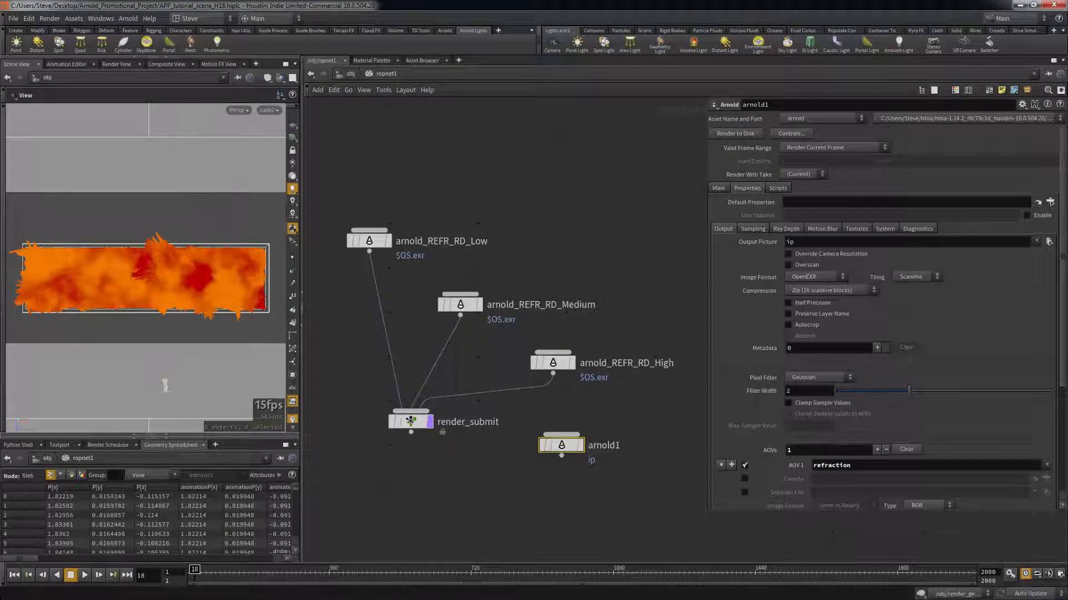
# Examine arnold1's sampling and ray depth settings and compare the ray depths of the Low, Medium and High REFR_RD nodes.
pyautogui.click(751, 229)
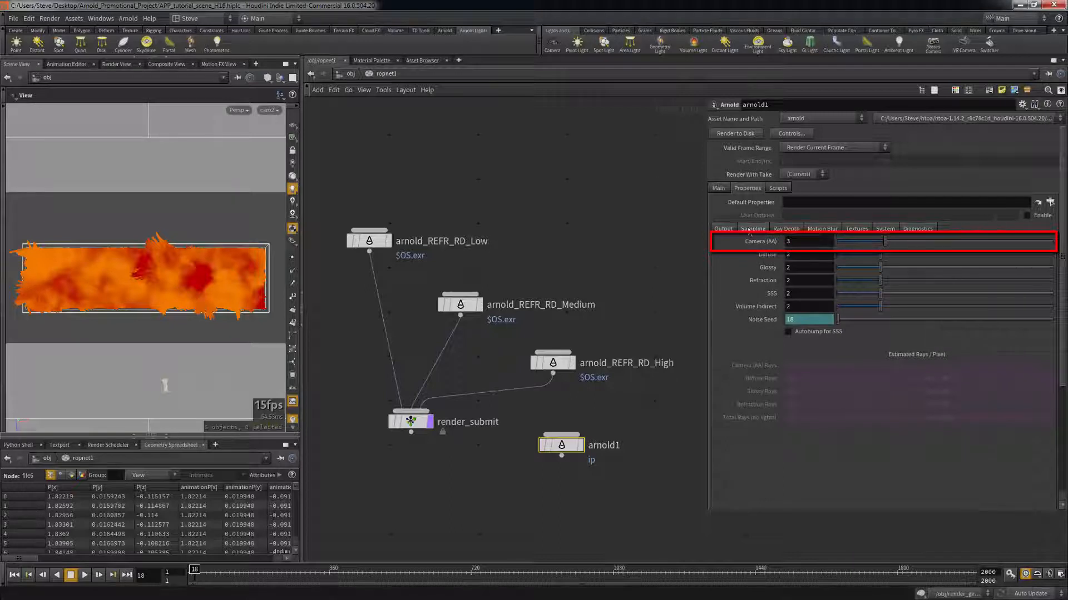
pyautogui.click(777, 229)
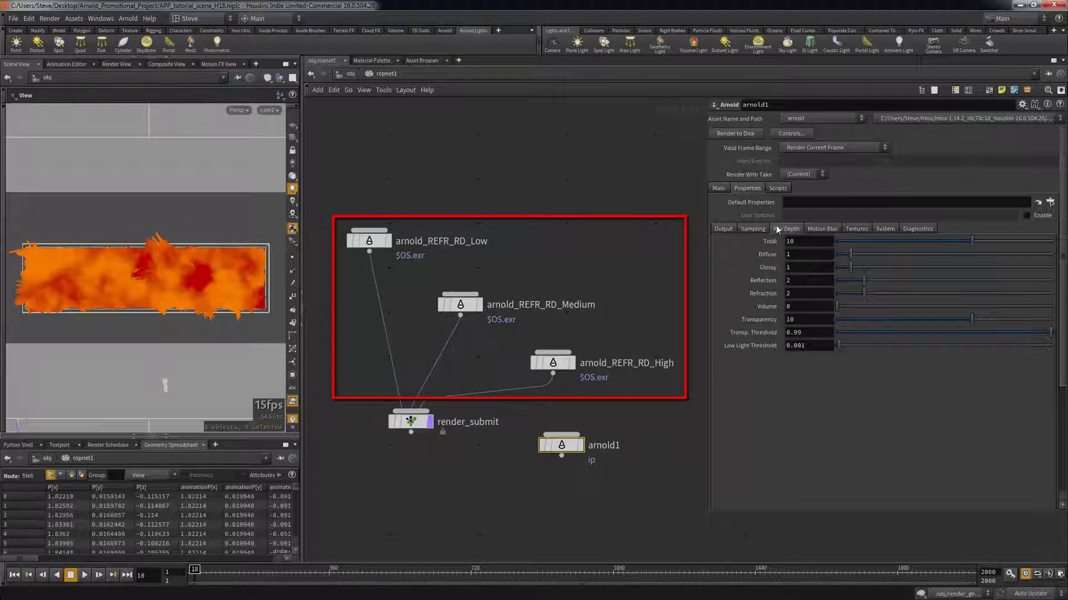
pyautogui.click(373, 243)
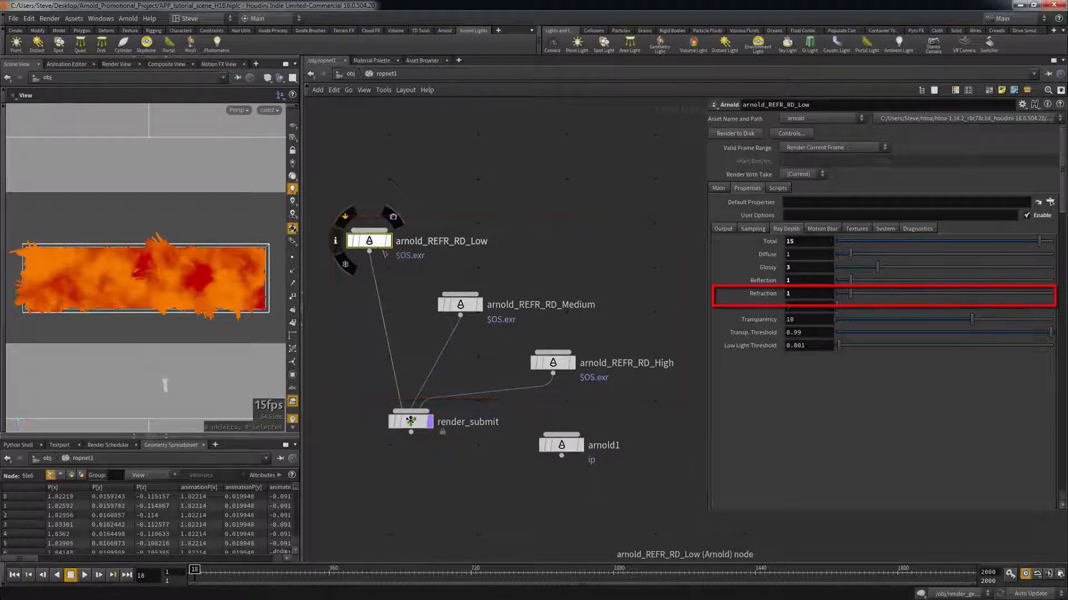
pyautogui.click(466, 309)
pyautogui.click(553, 367)
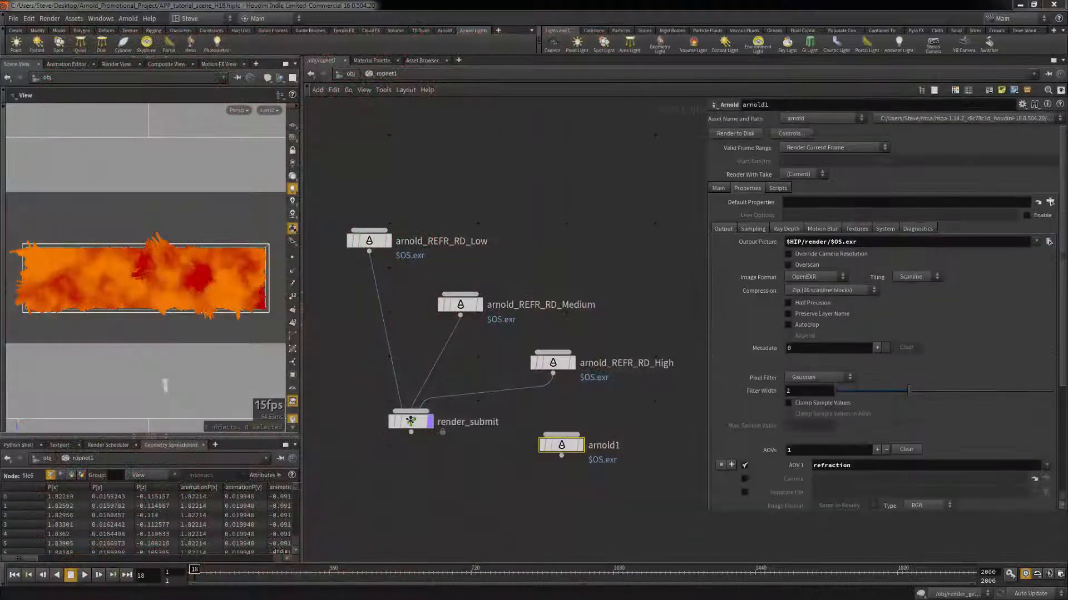
# Enable logging to file on arnold1 and link the log path to its Output Picture parameter with a relative reference.
pyautogui.moveTo(566, 447)
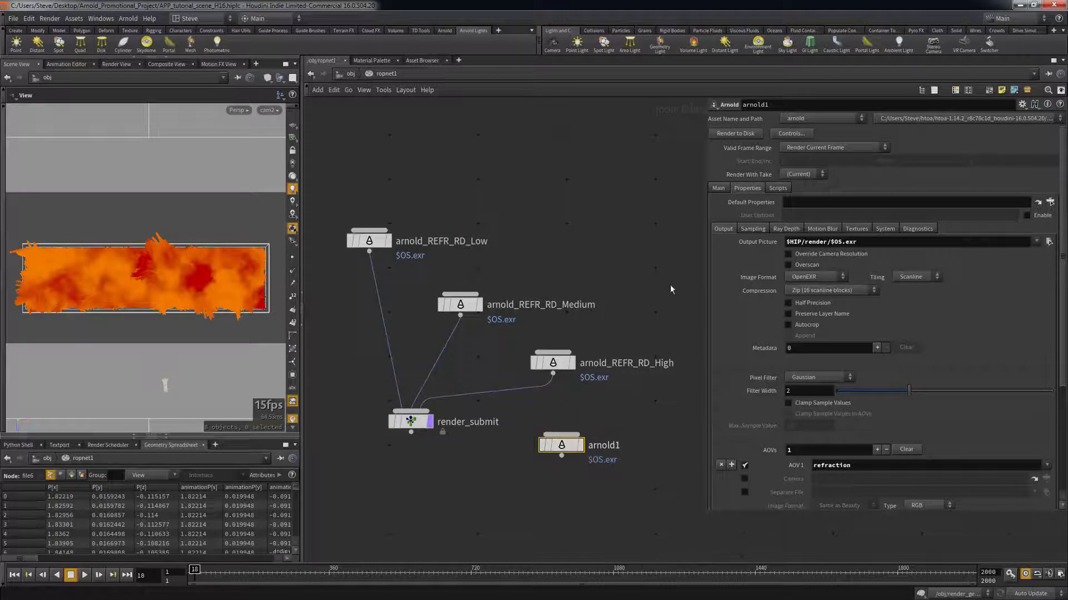
pyautogui.click(916, 228)
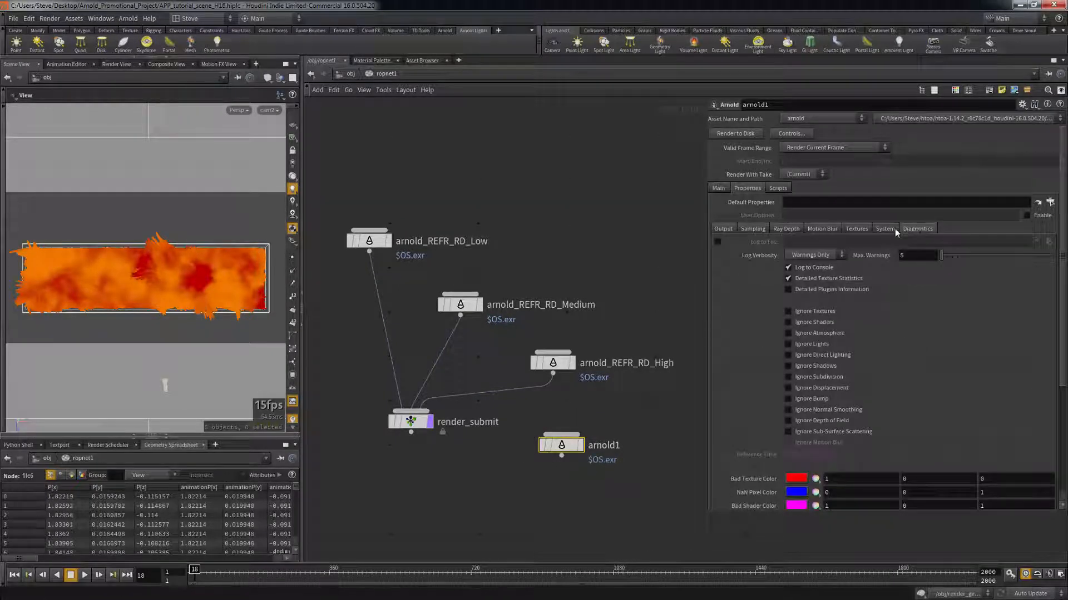
pyautogui.click(724, 228)
pyautogui.rightClick(764, 241)
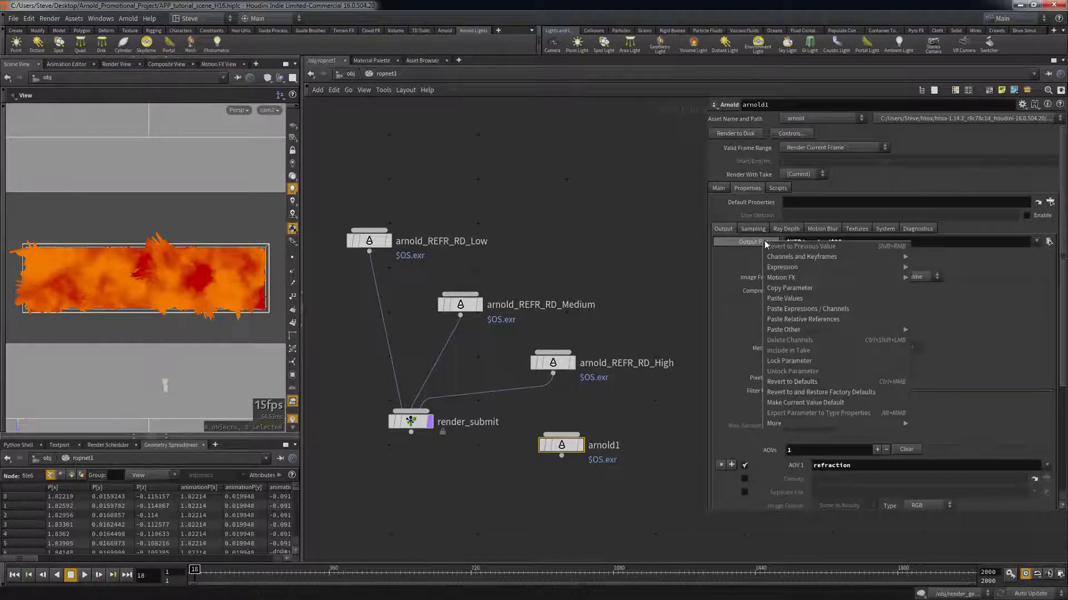
pyautogui.click(790, 288)
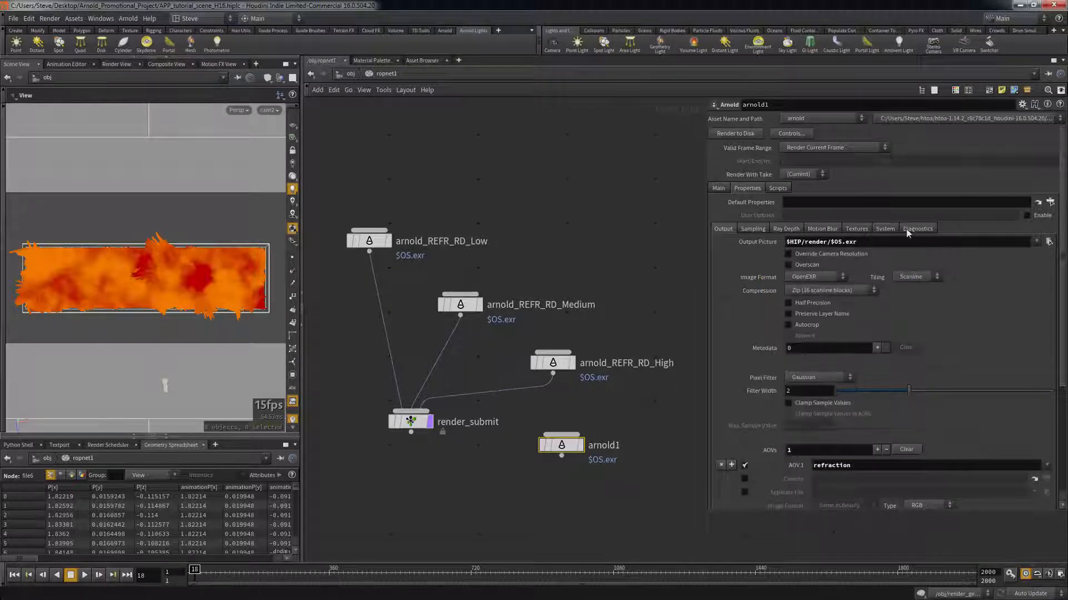
pyautogui.click(915, 230)
pyautogui.rightClick(841, 242)
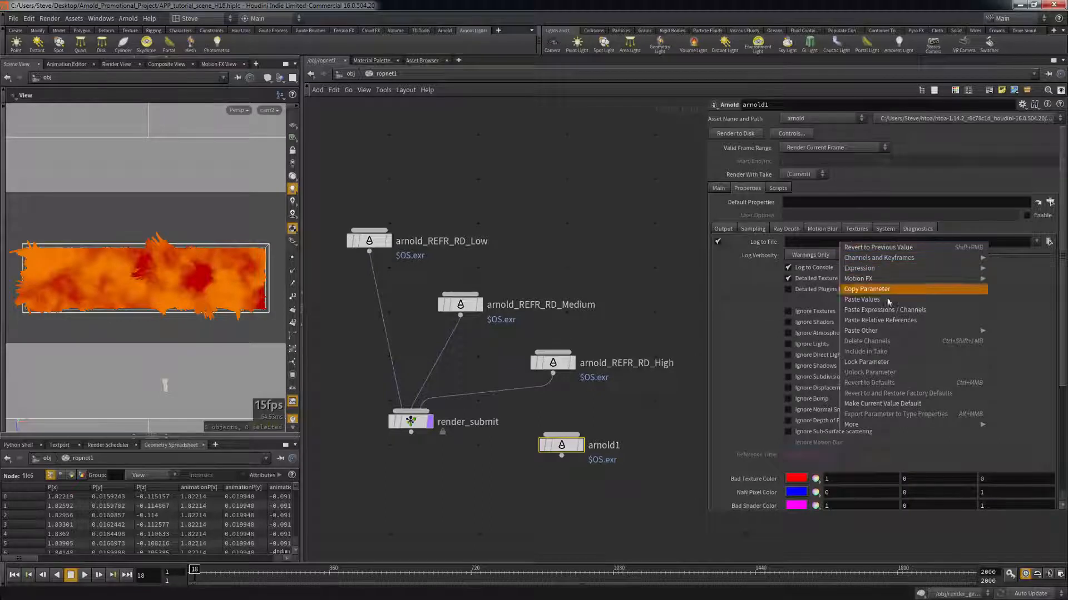
pyautogui.click(901, 320)
# Append .txt to the linked log path on arnold1 and set the log verbosity to Detailed.
pyautogui.click(877, 245)
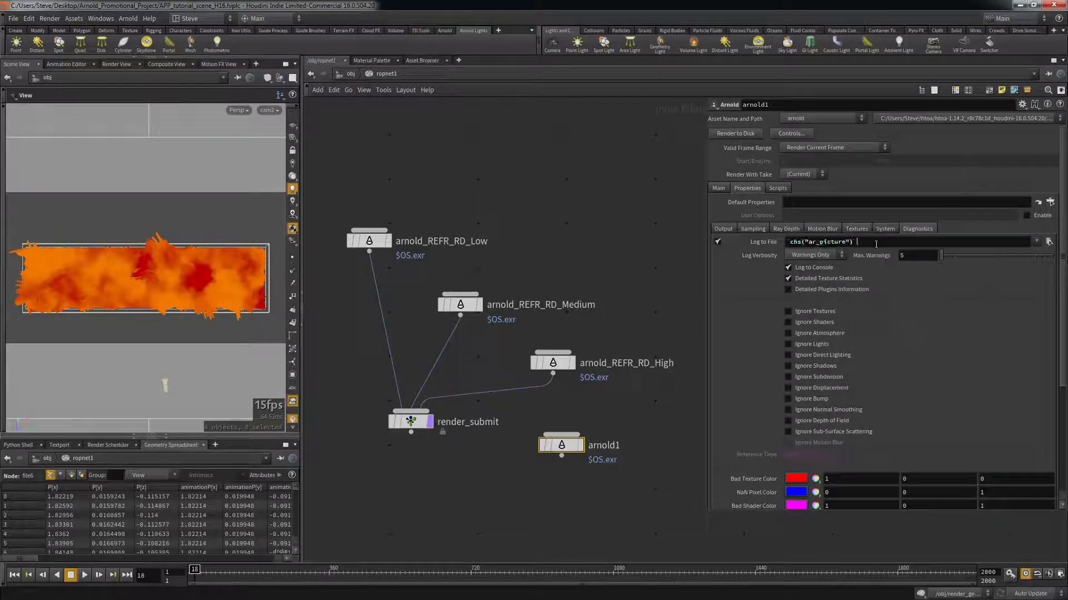
pyautogui.write('.txt')
pyautogui.press('Return')
pyautogui.click(834, 255)
pyautogui.click(823, 286)
# Switch to the arnold_AA_Low.exr log in Notepad, examine its render time, memory and ray count statistics, and minimise it.
pyautogui.hotkey('alt', 'Tab')
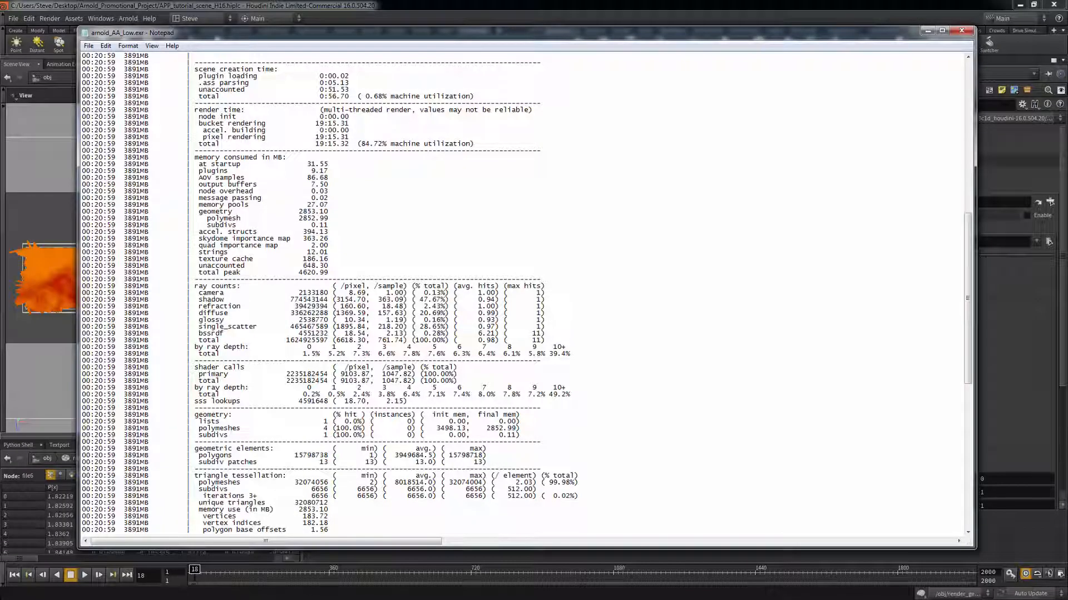
pyautogui.moveTo(969, 300)
pyautogui.mouseDown()
pyautogui.moveTo(964, 127)
pyautogui.moveTo(963, 318)
pyautogui.mouseUp()
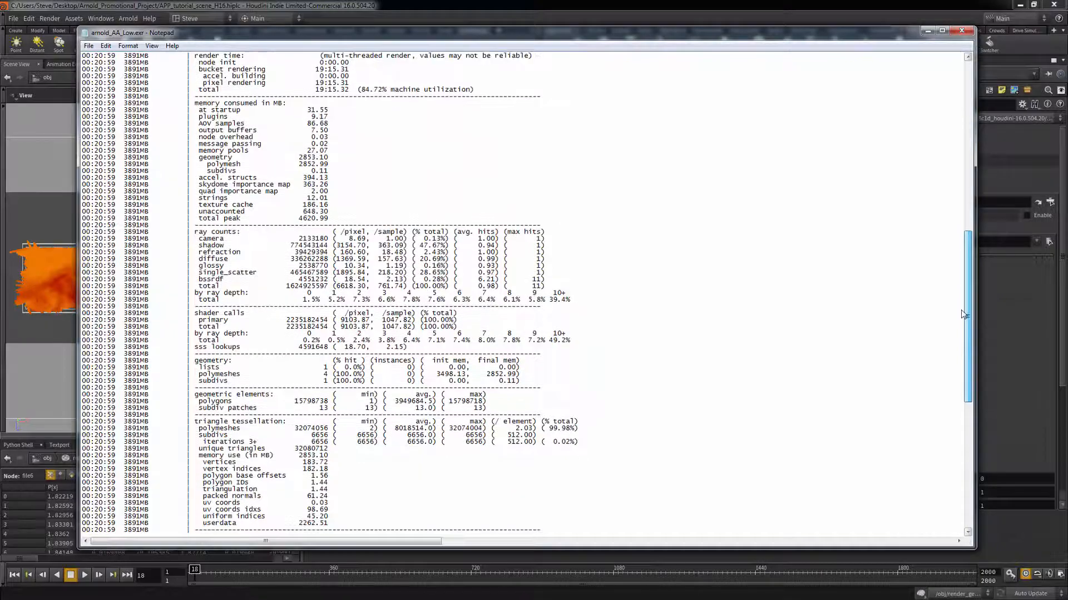
pyautogui.click(927, 31)
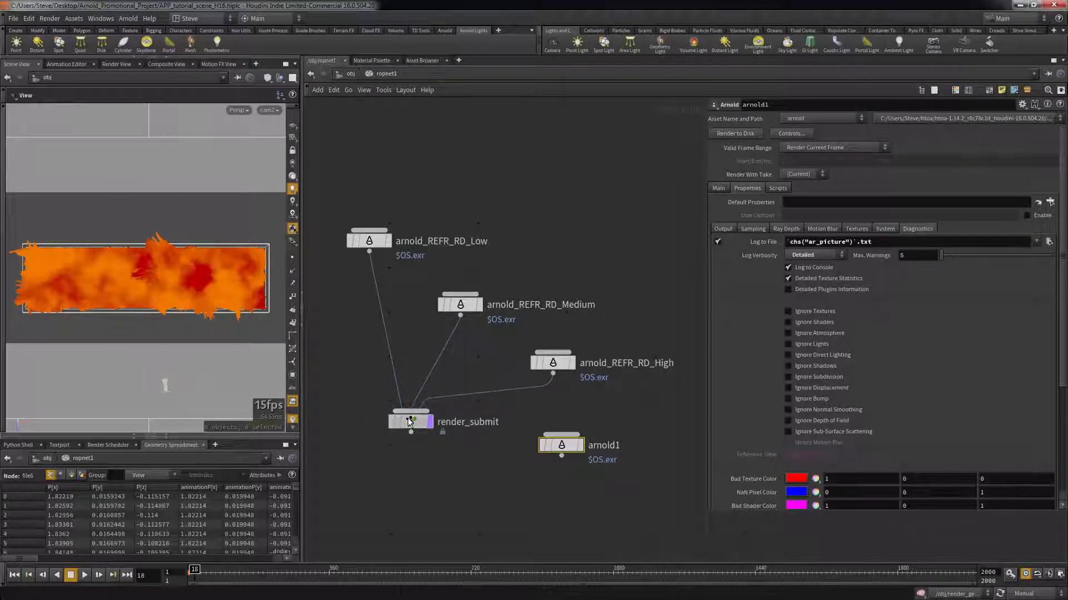
# Start the GridMarkets submission from render_submit and give the alshaders_linux bin folder the root variable ALSHADERS with DSO as remote root type.
pyautogui.click(410, 422)
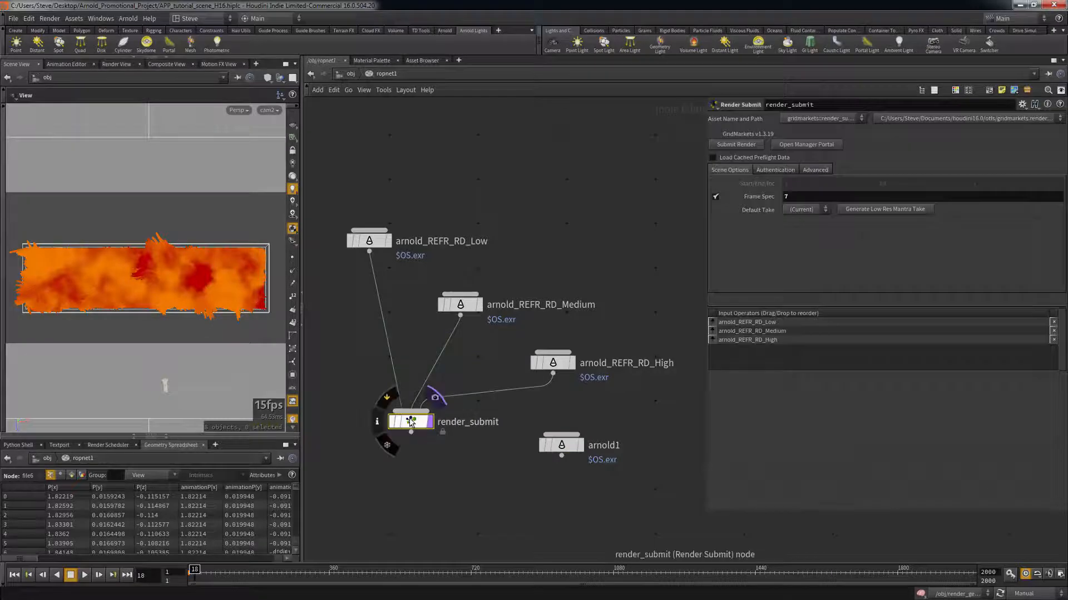
pyautogui.click(735, 146)
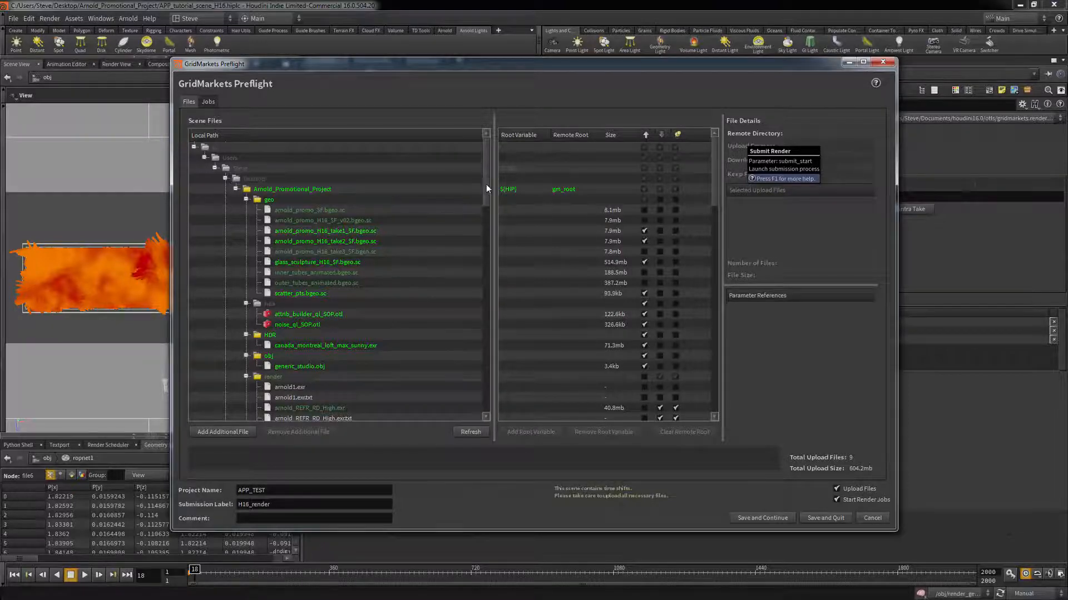
pyautogui.moveTo(486, 185); pyautogui.dragTo(486, 236)
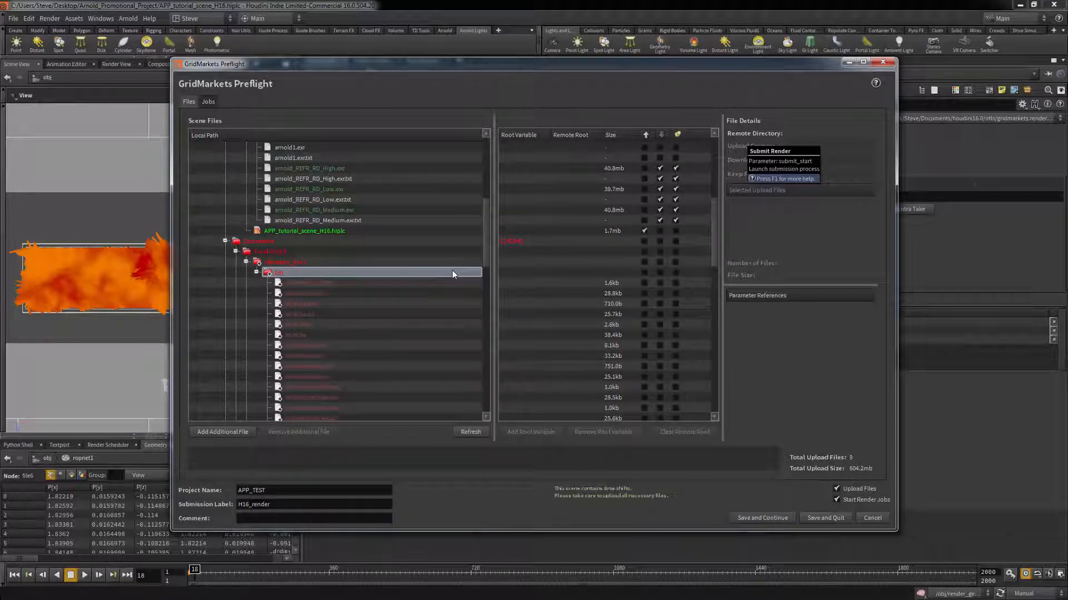
pyautogui.click(452, 272)
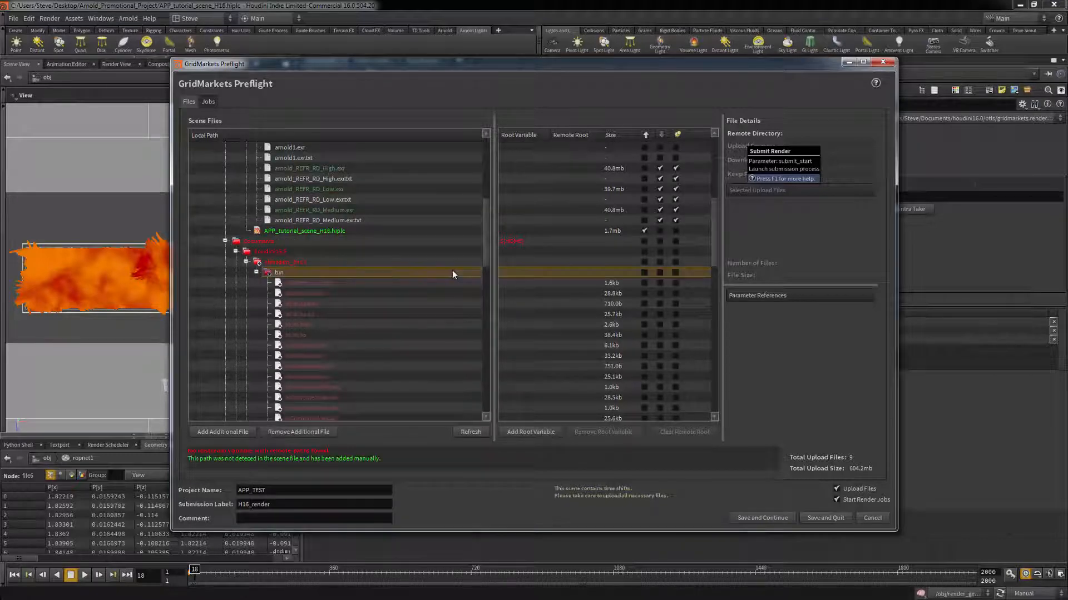
pyautogui.click(523, 433)
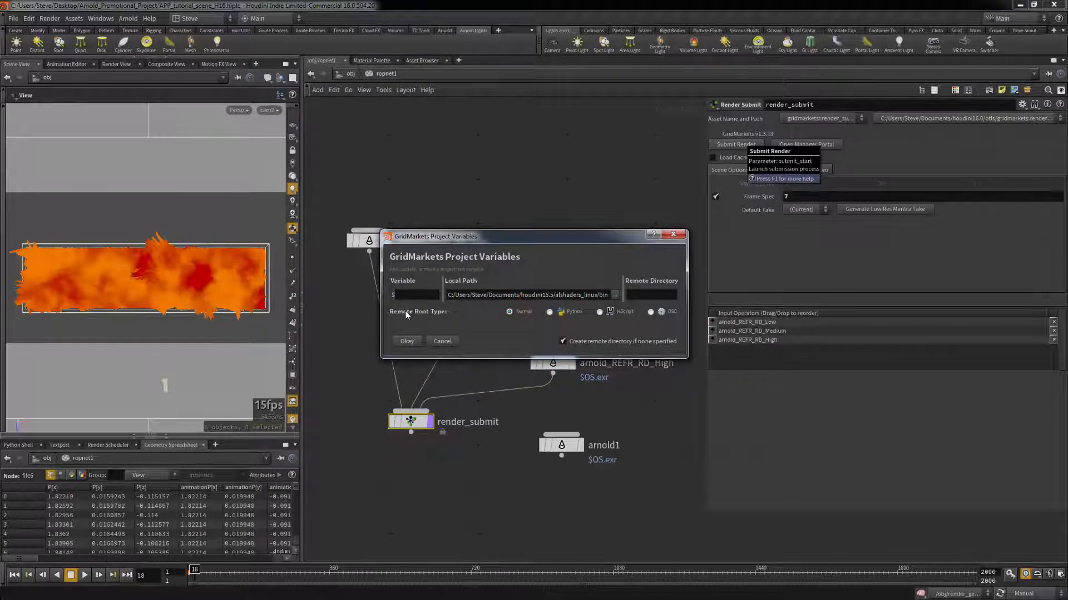
pyautogui.write('ALSHADERS')
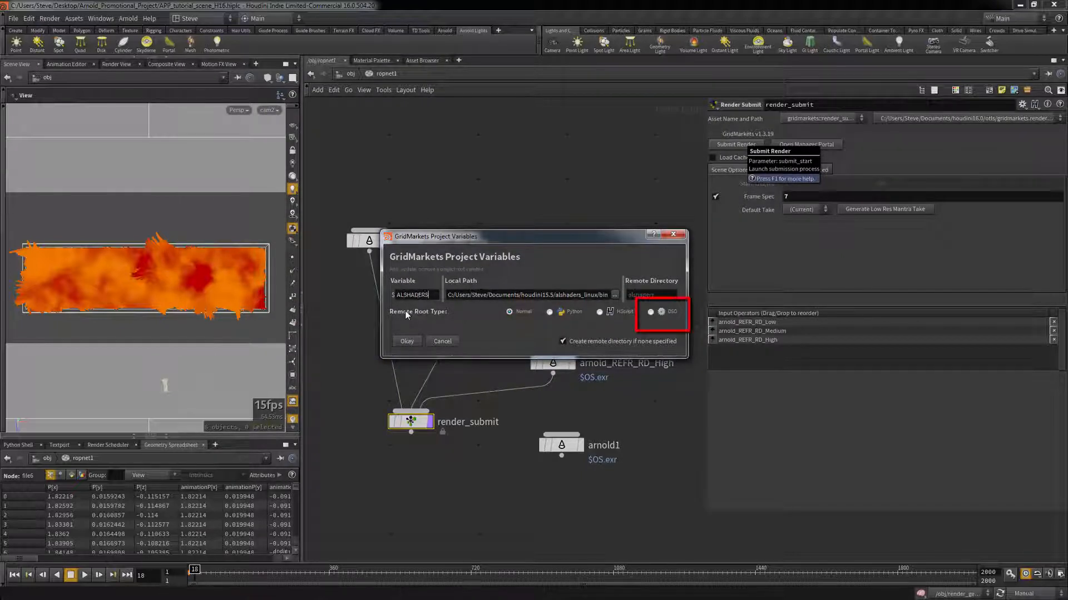
pyautogui.click(650, 312)
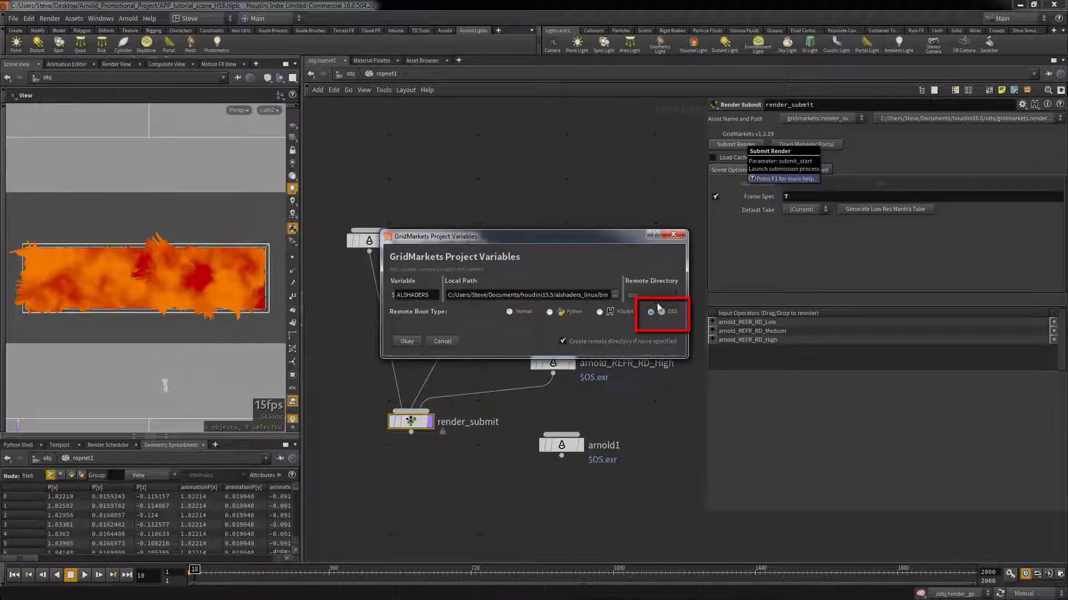
pyautogui.click(406, 342)
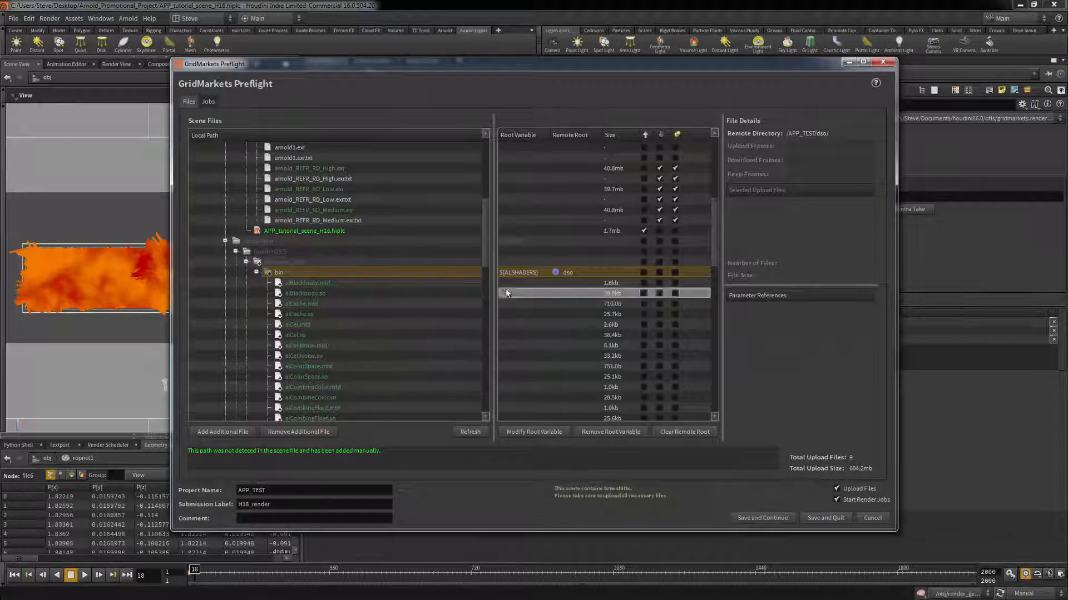
# Review the Low, Medium and High REFR_RD jobs in the preflight, save and continue, and launch the submission.
pyautogui.moveTo(485, 246); pyautogui.dragTo(491, 149)
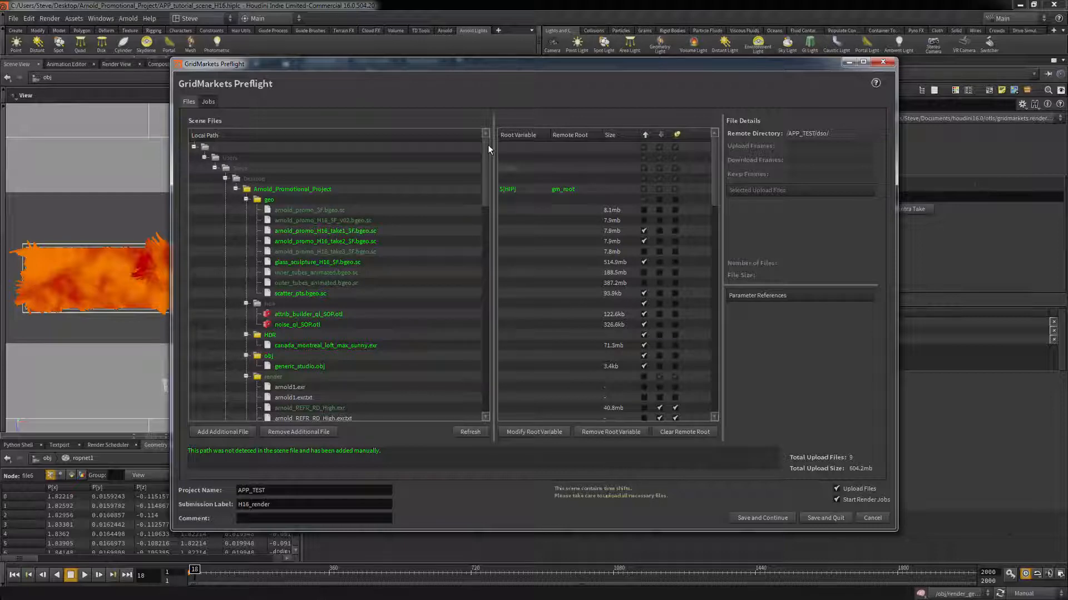
pyautogui.click(208, 101)
pyautogui.click(279, 147)
pyautogui.click(283, 156)
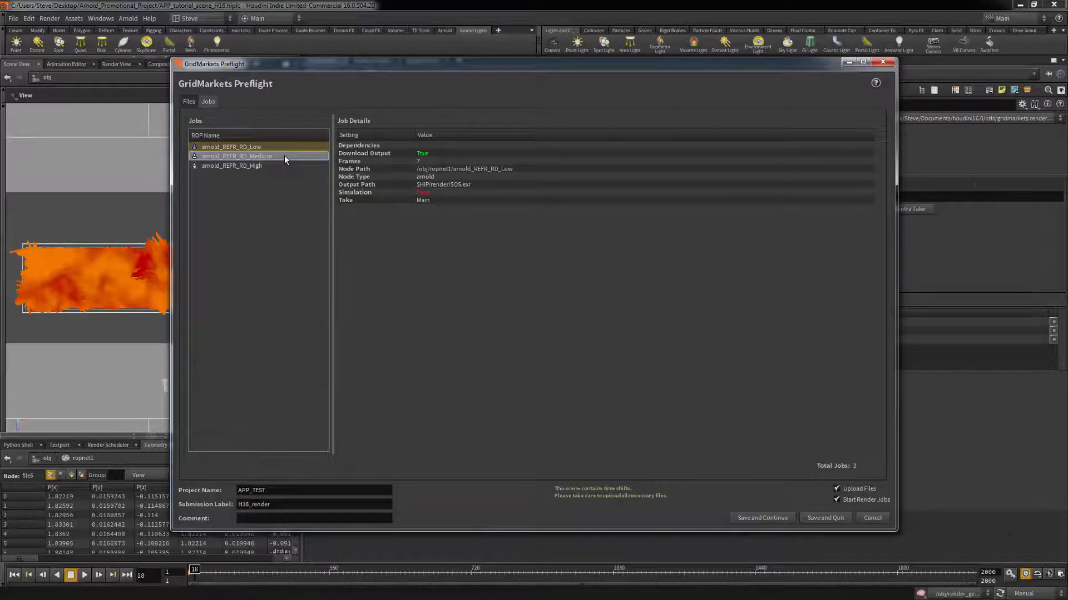
pyautogui.click(285, 165)
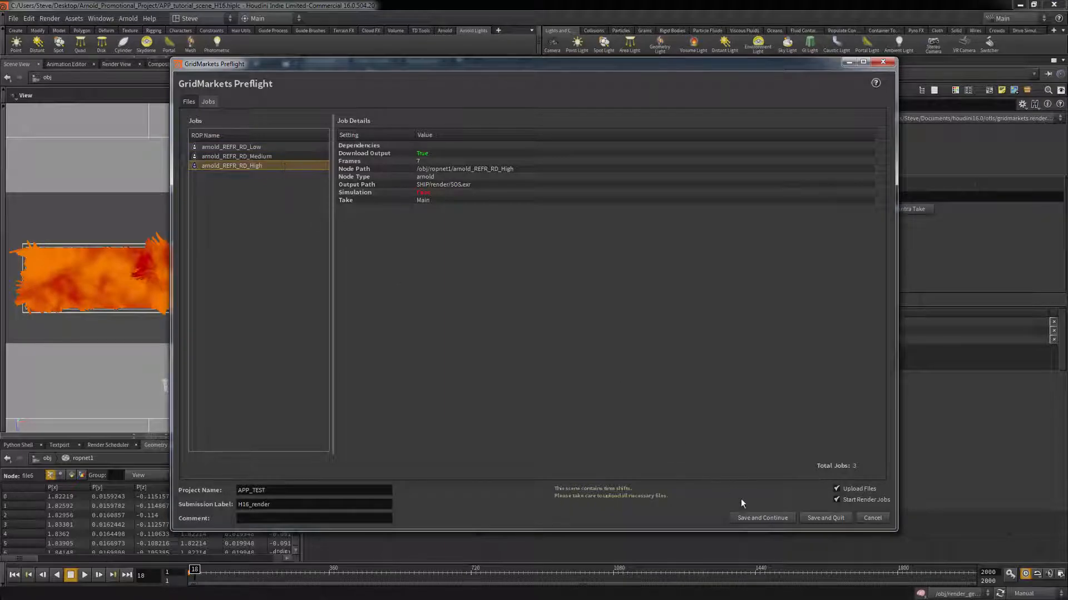
pyautogui.click(756, 515)
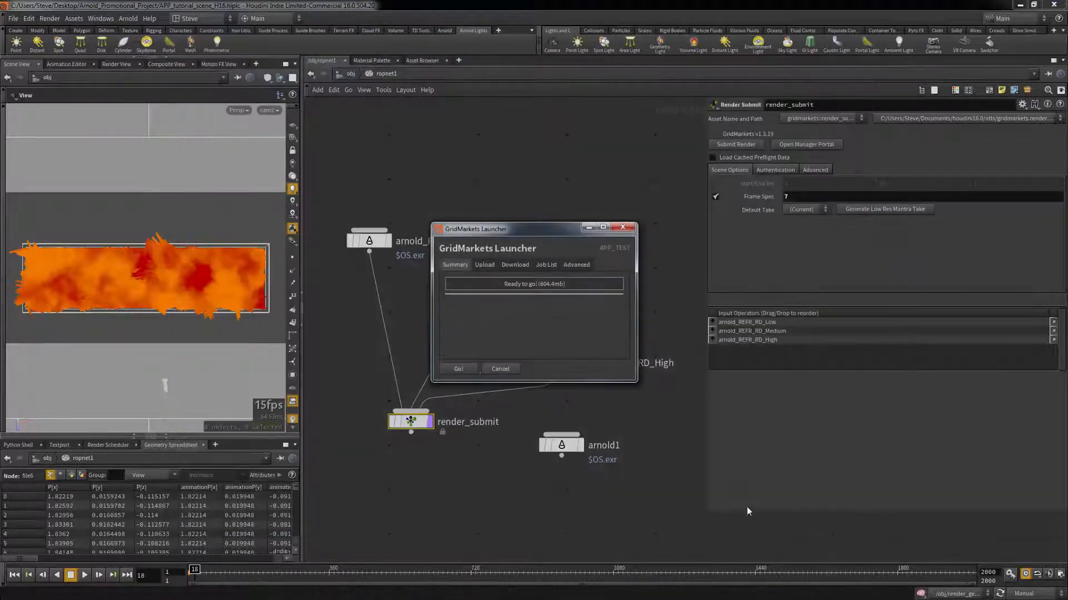
pyautogui.click(455, 369)
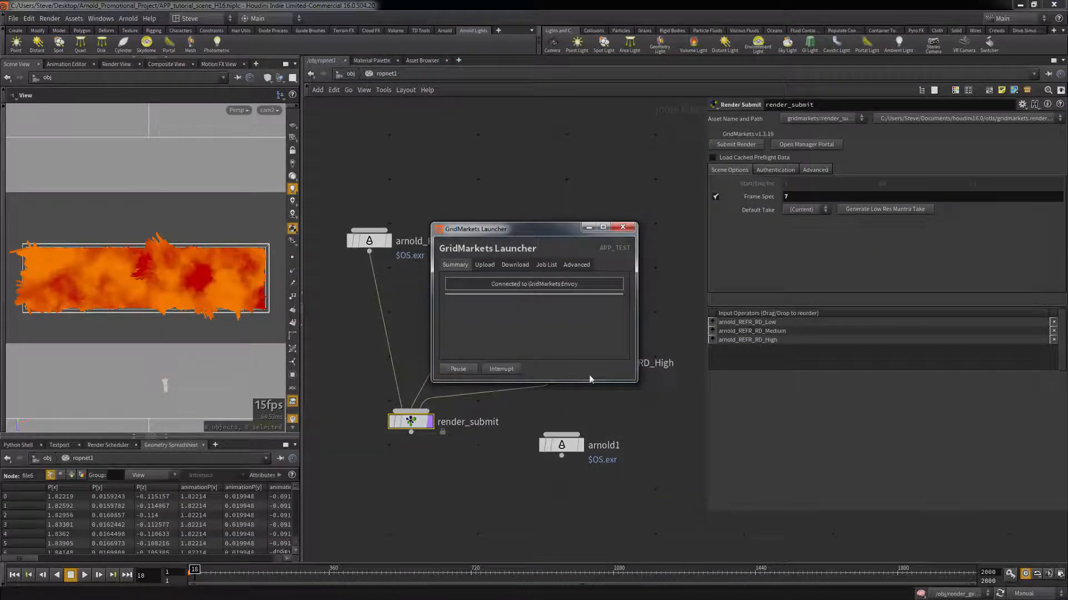